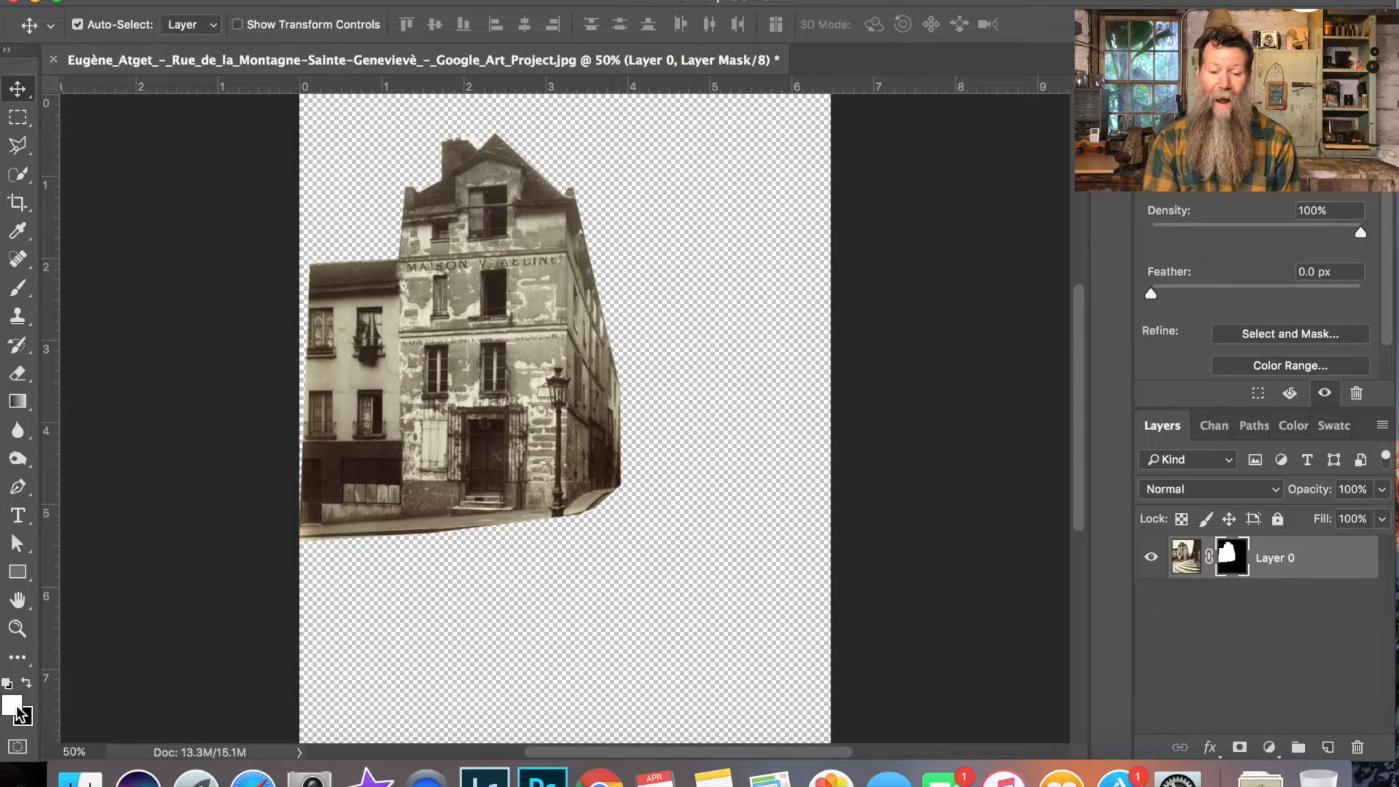
Set up the Brush tool for the layer mask with white as the foreground colour and a brush size of 60.
key("x")
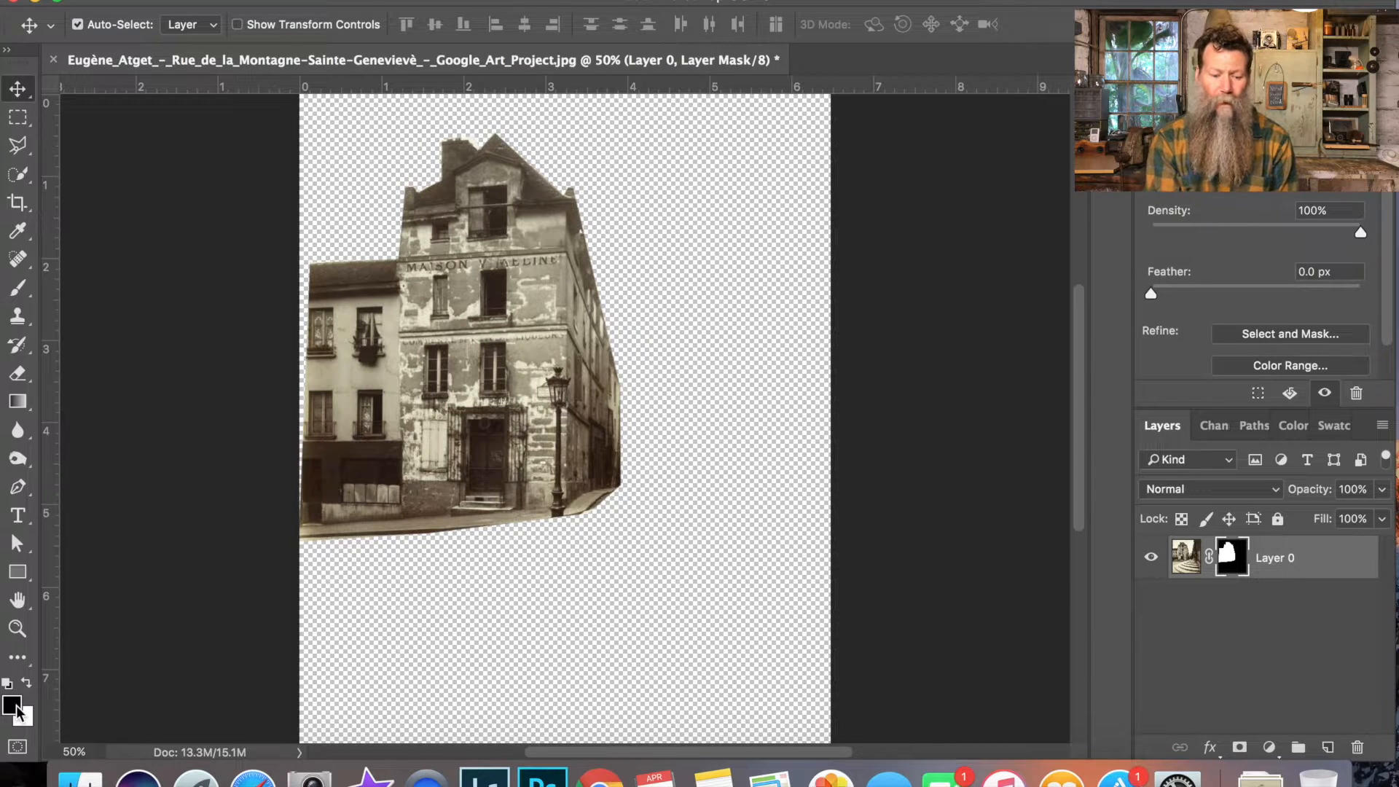
key("x")
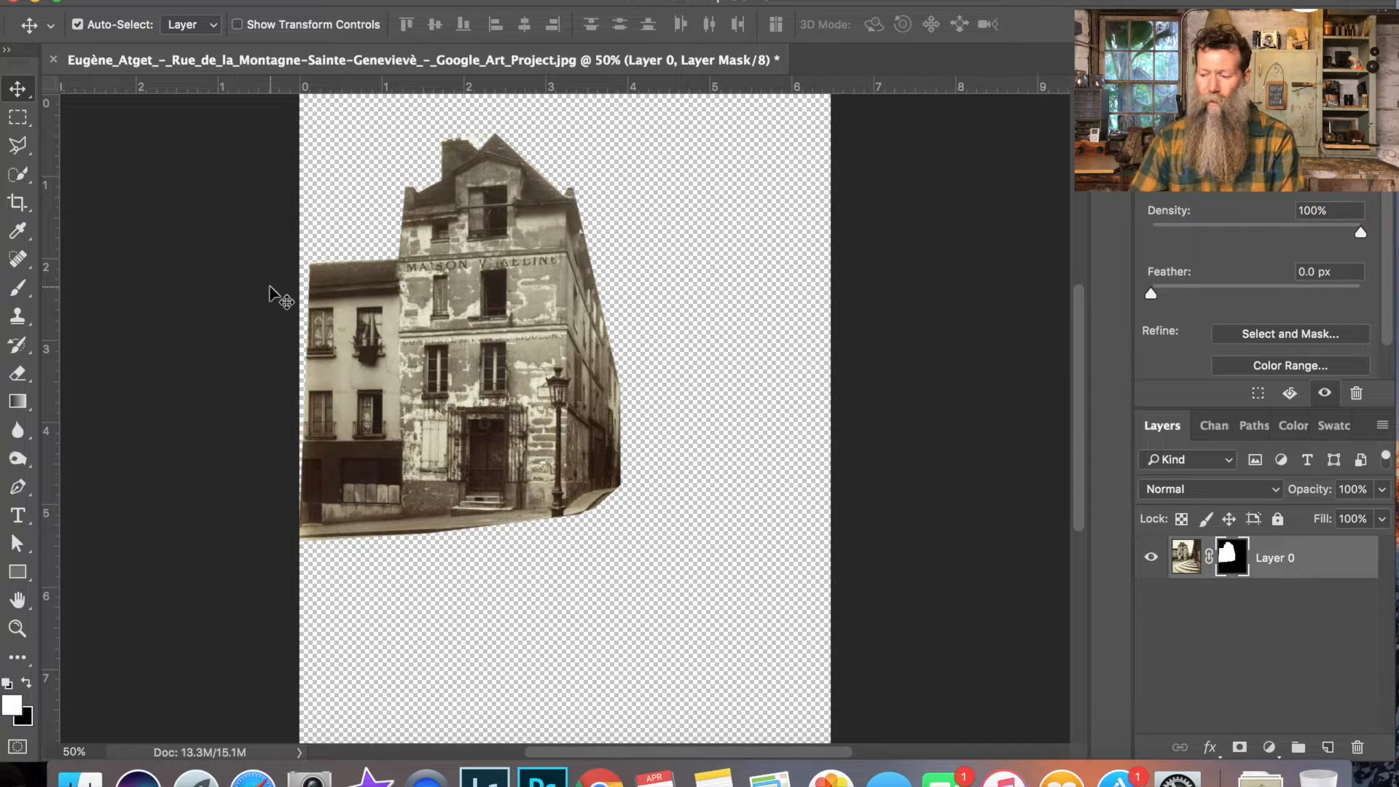
key("b")
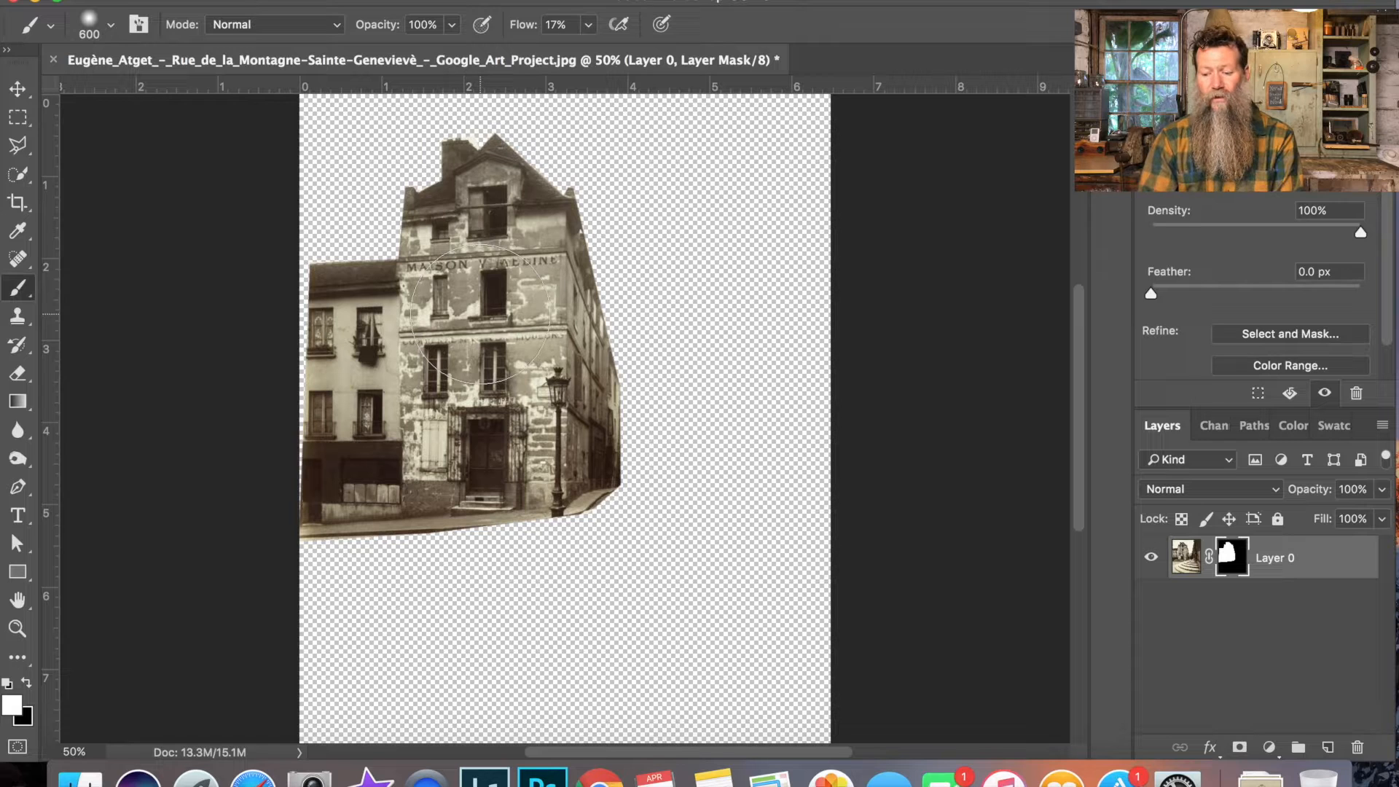
key("bracketleft")
key("bracketleft")
key("bracketleft")
key("bracketleft")
key("bracketleft")
key("bracketleft")
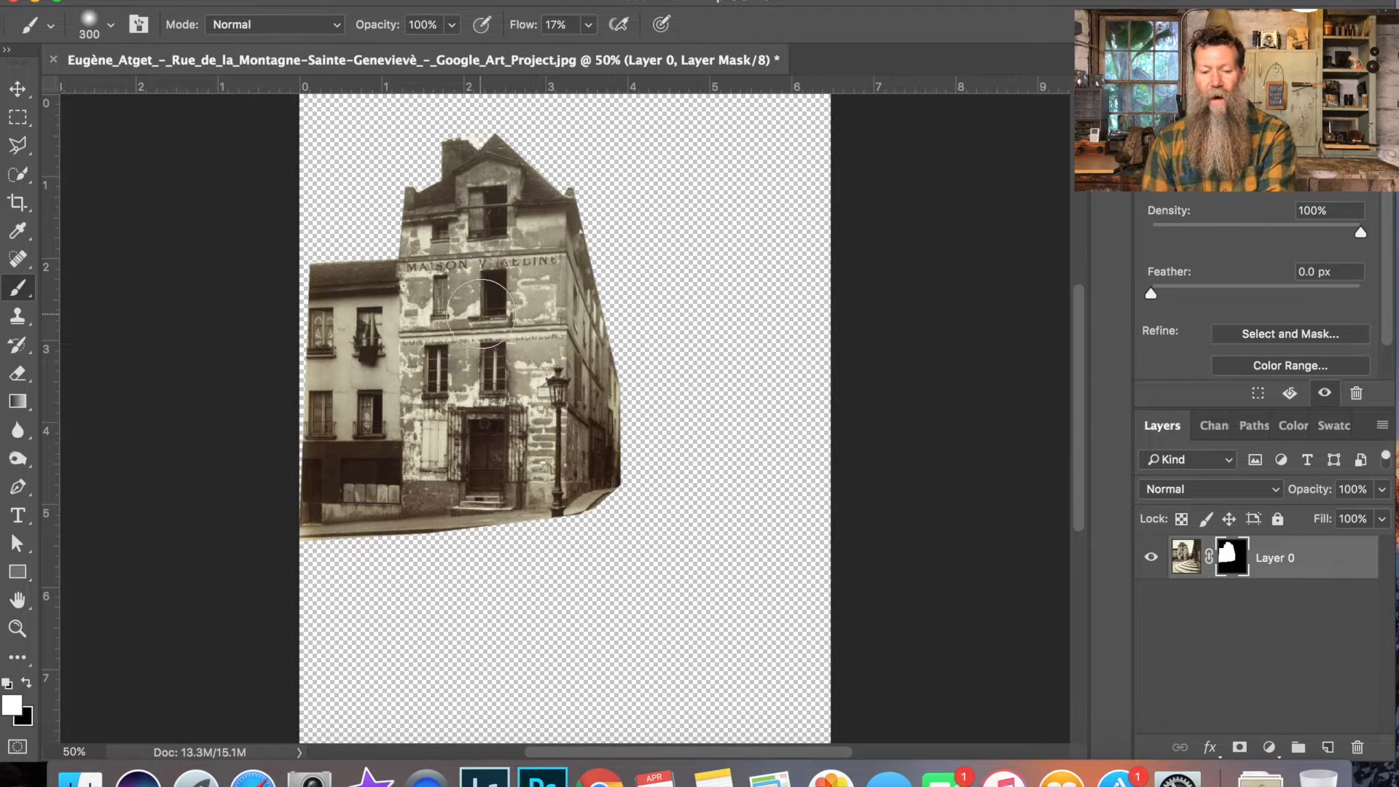
key("bracketright")
key("bracketright")
key("bracketright")
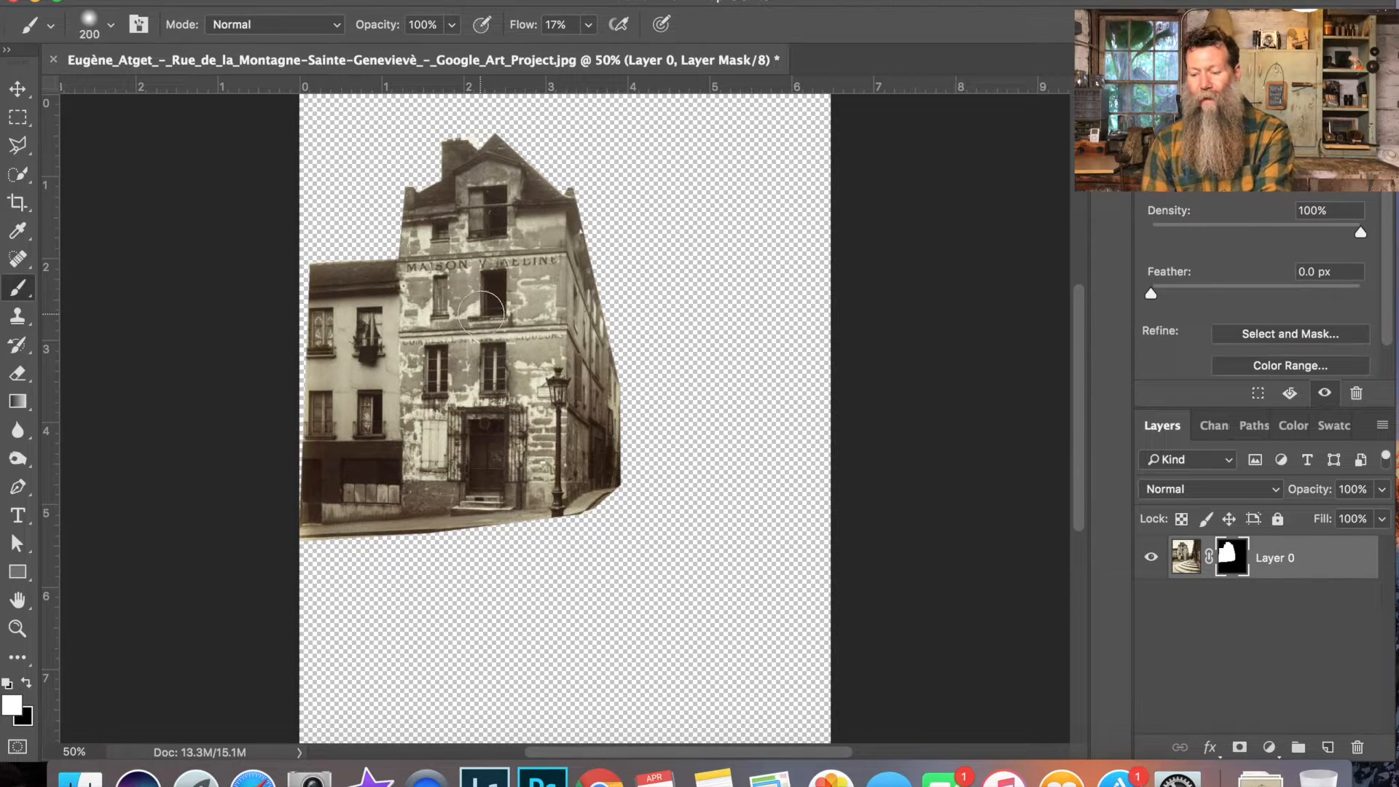
key("bracketright")
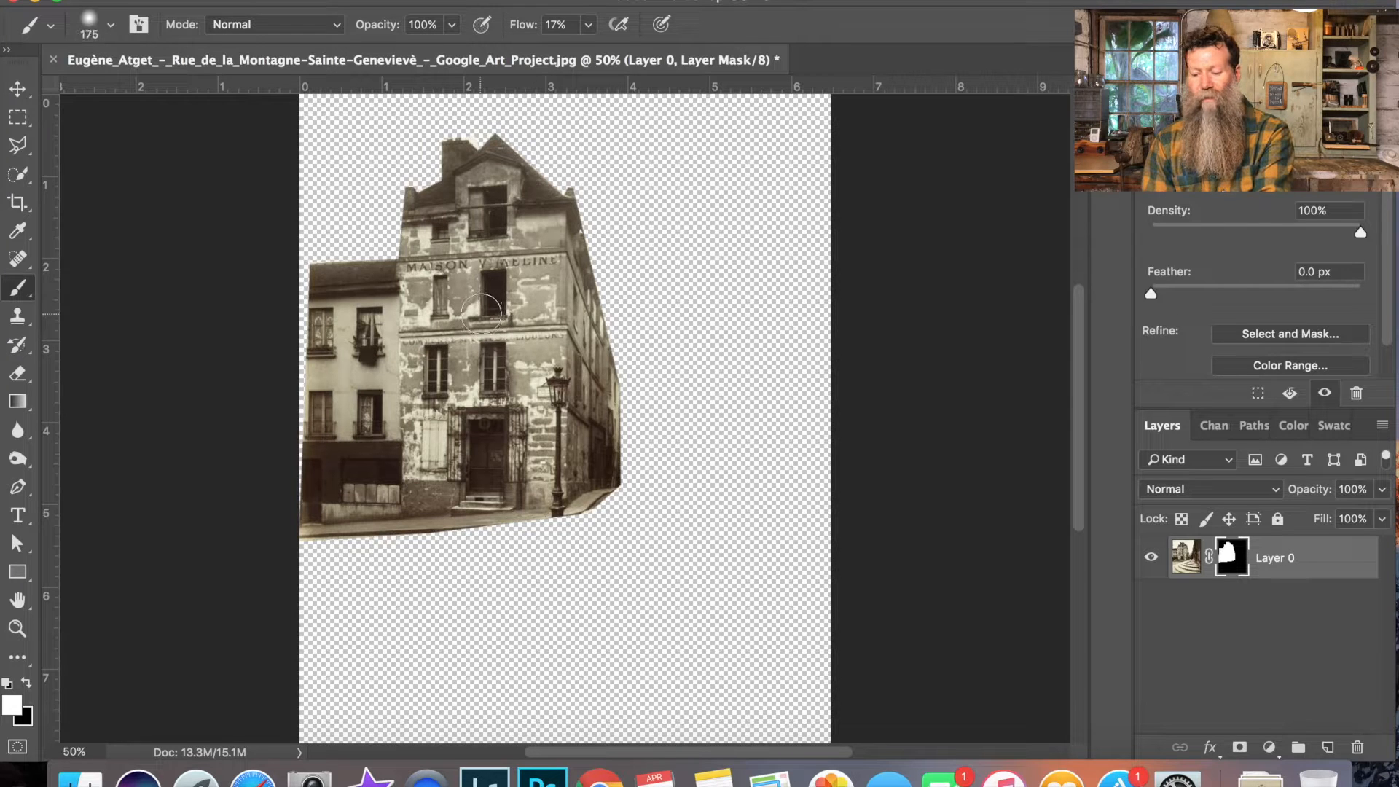
key("bracketleft")
key("bracketleft")
key("bracketleft")
key("bracketleft")
key("bracketleft")
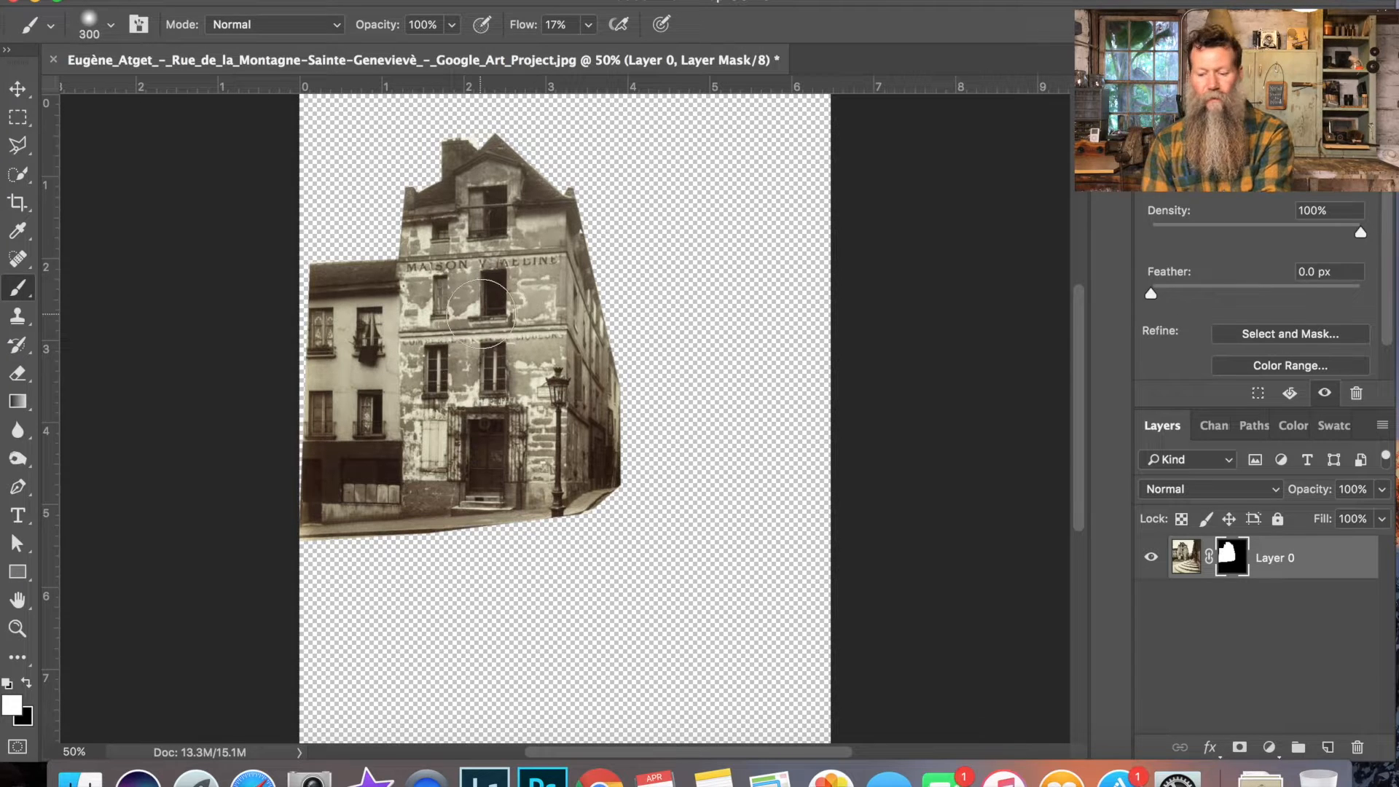
key("bracketleft")
key("bracketleft")
key("bracketleft")
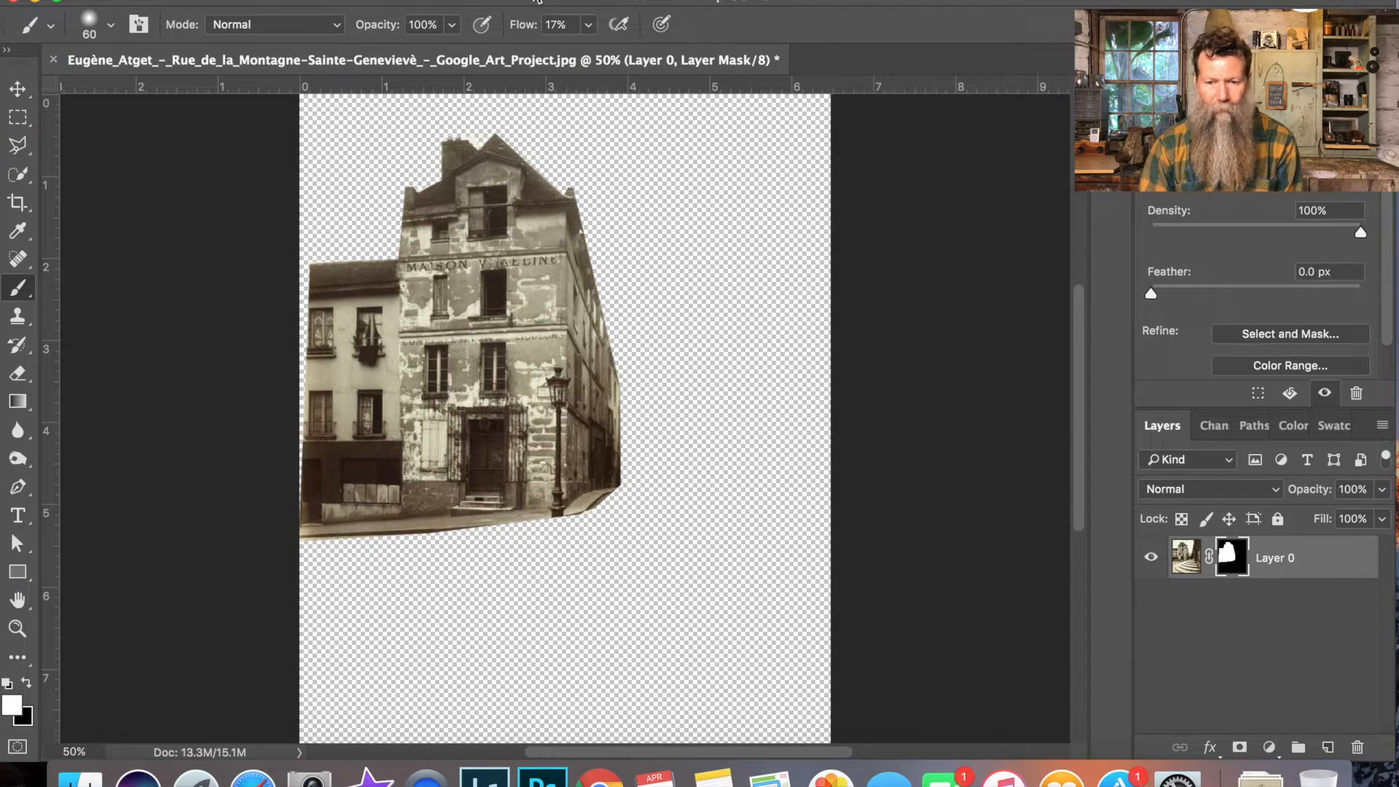
Set the brush flow to 100% and paint white on the mask around the large chimney, the left roofline and the building's right edge.
left_click(589, 25)
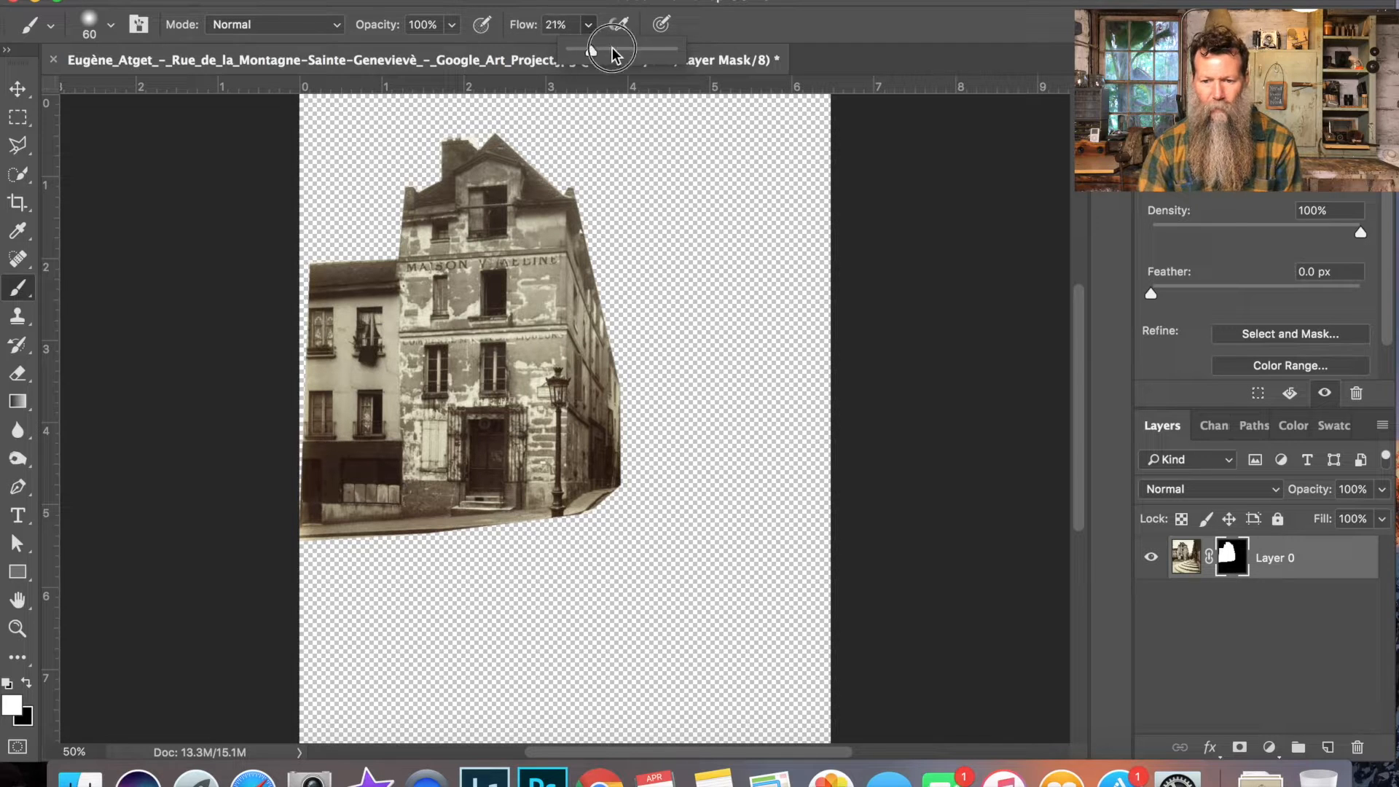
left_click(455, 133)
mouse_move(449, 136)
left_mouse_down()
mouse_move(433, 175)
mouse_move(444, 162)
left_mouse_up()
mouse_move(570, 194)
left_mouse_down()
mouse_move(614, 325)
mouse_move(621, 315)
mouse_move(615, 376)
mouse_move(607, 312)
mouse_move(616, 388)
mouse_move(566, 260)
mouse_move(578, 175)
mouse_move(590, 291)
left_mouse_up()
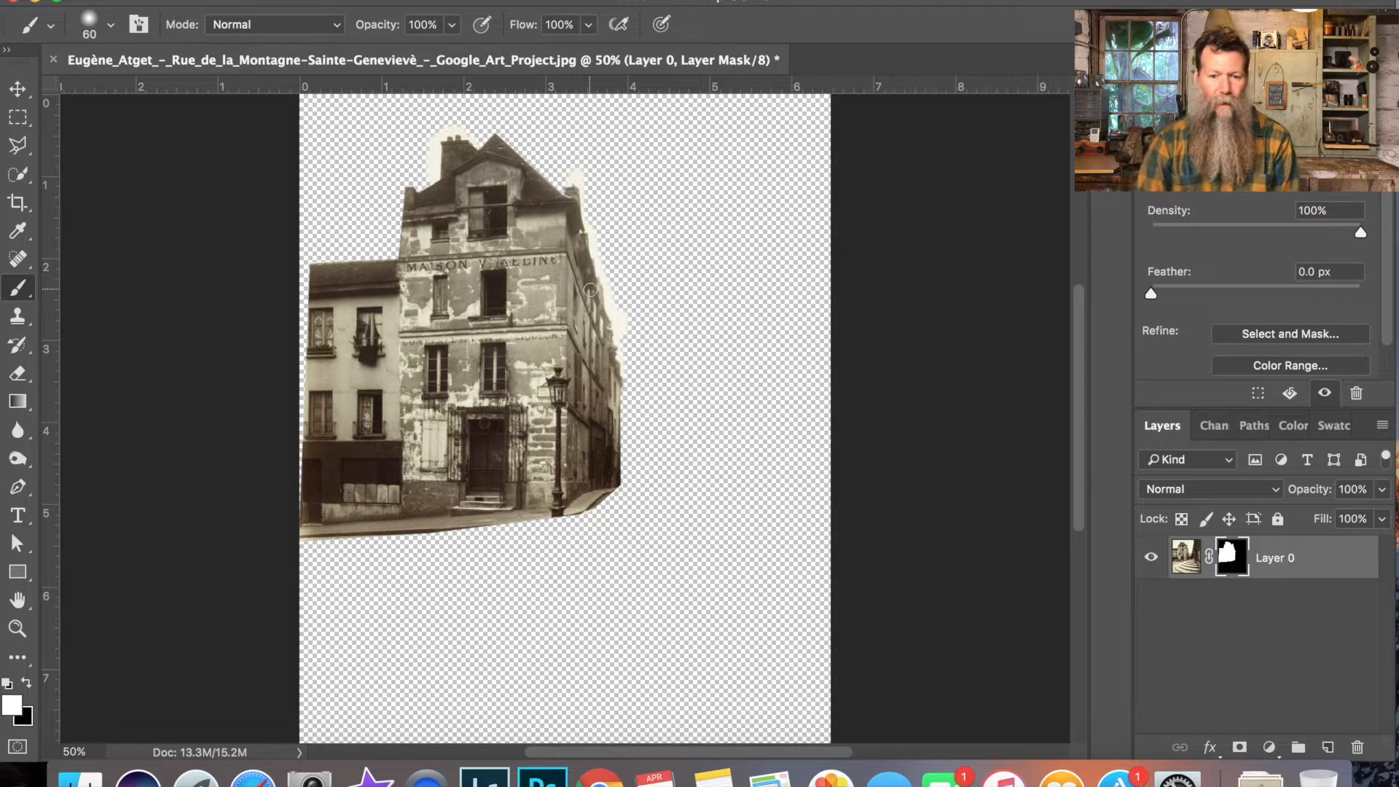
left_click_drag(425, 181, 387, 259)
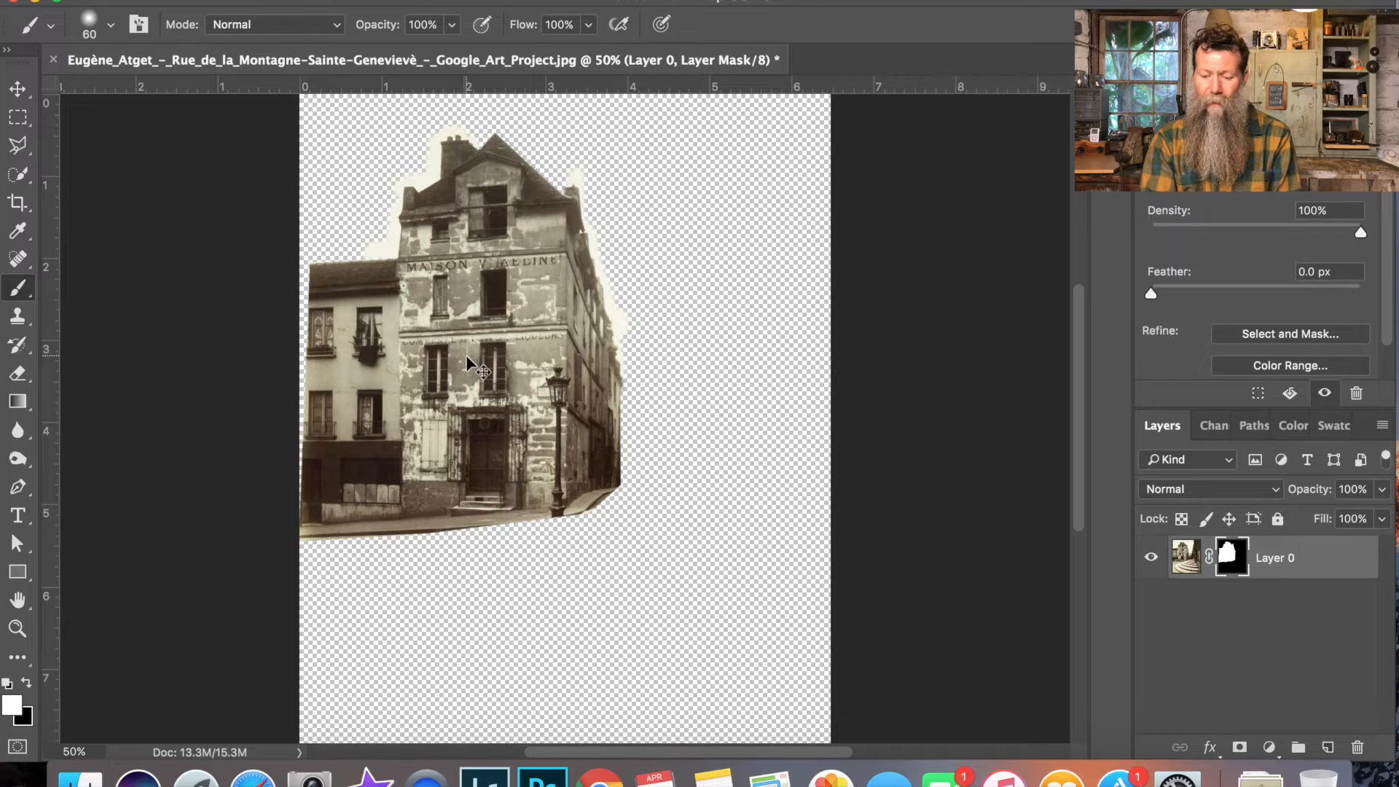
At 200% zoom, trace the building's left wall, small chimney and roof slope with the Polygonal Lasso up to the large chimney's base.
key("super+equal")
key("super+equal")
key("super+equal")
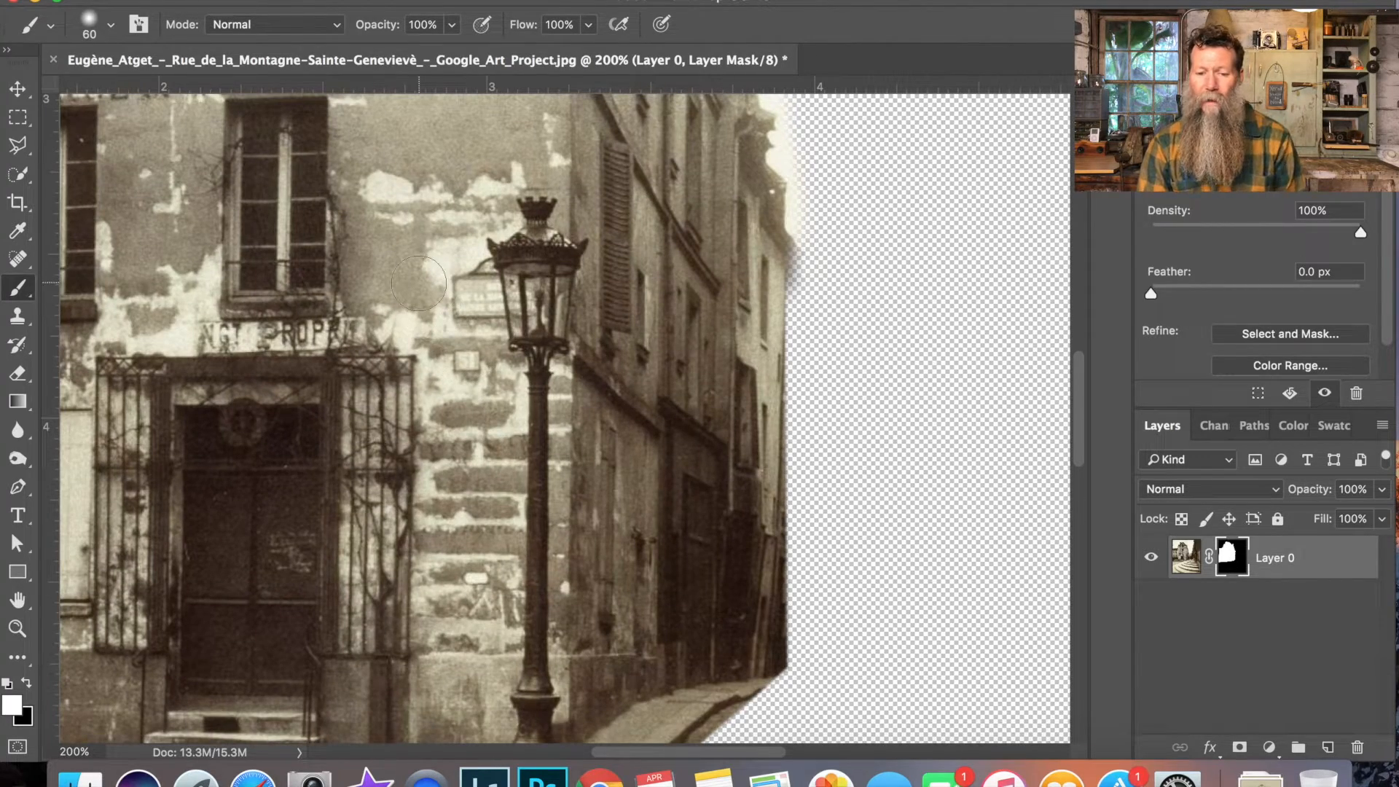
scroll(430, 281, "up", 5)
scroll(420, 282, "up", 15)
scroll(419, 283, "left", 12)
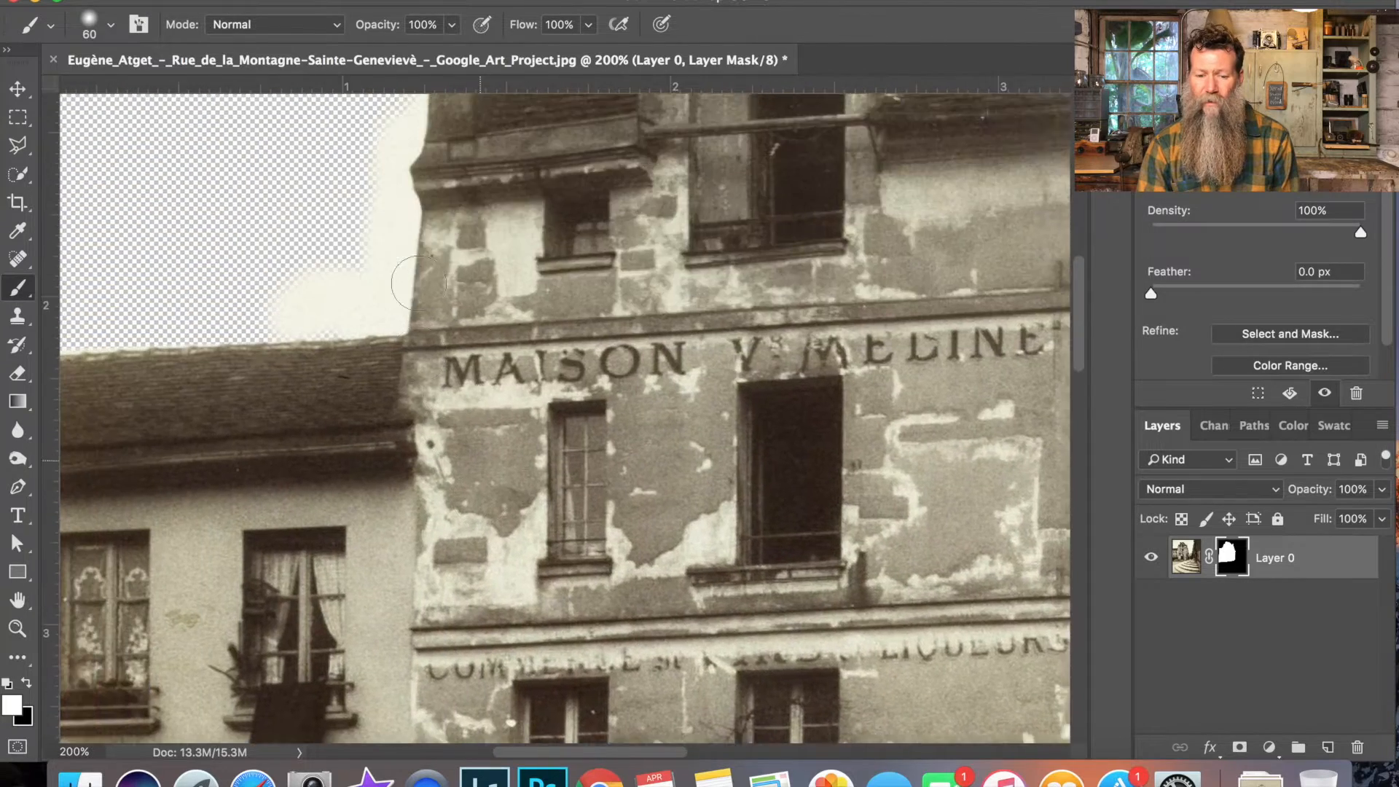
scroll(419, 283, "up", 3)
scroll(419, 283, "left", 5)
scroll(419, 283, "right", 7)
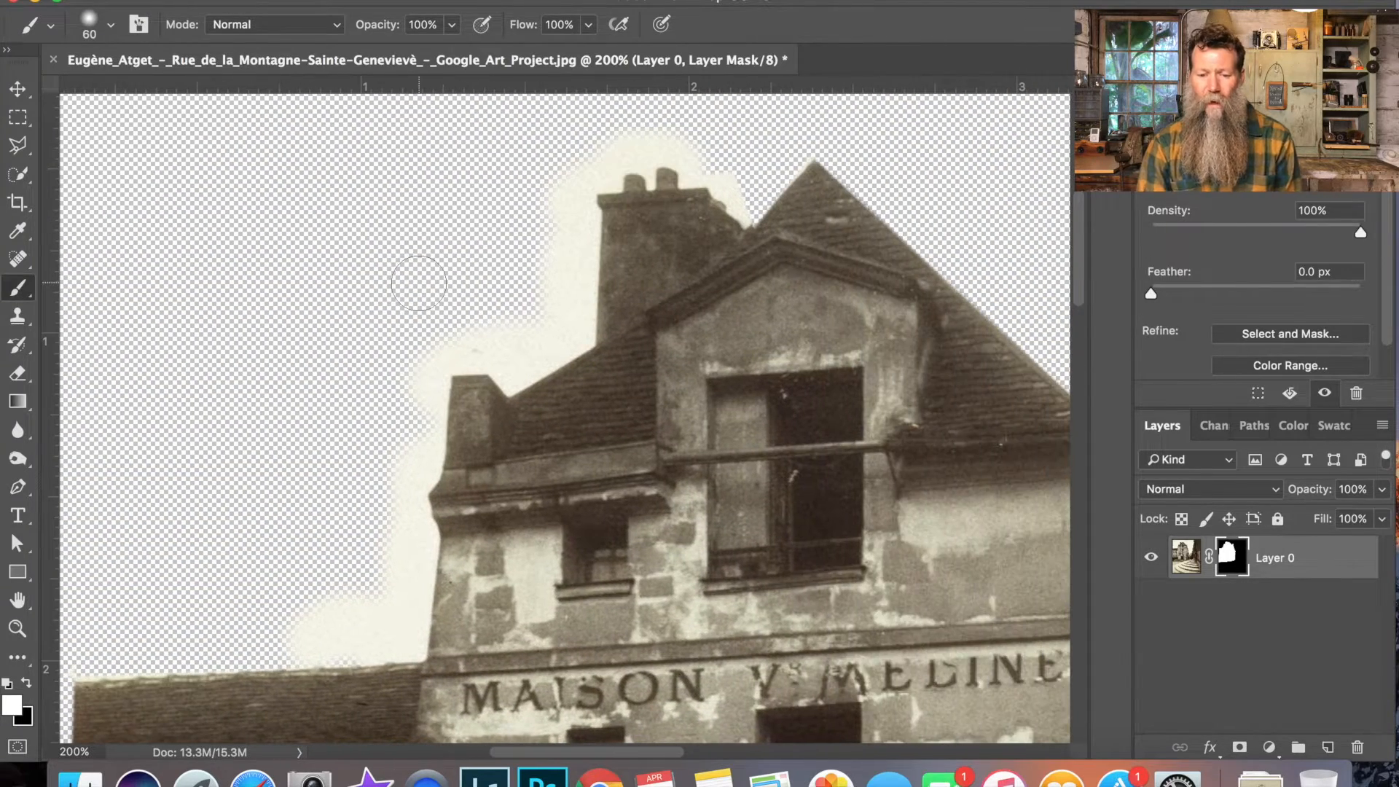
key("space")
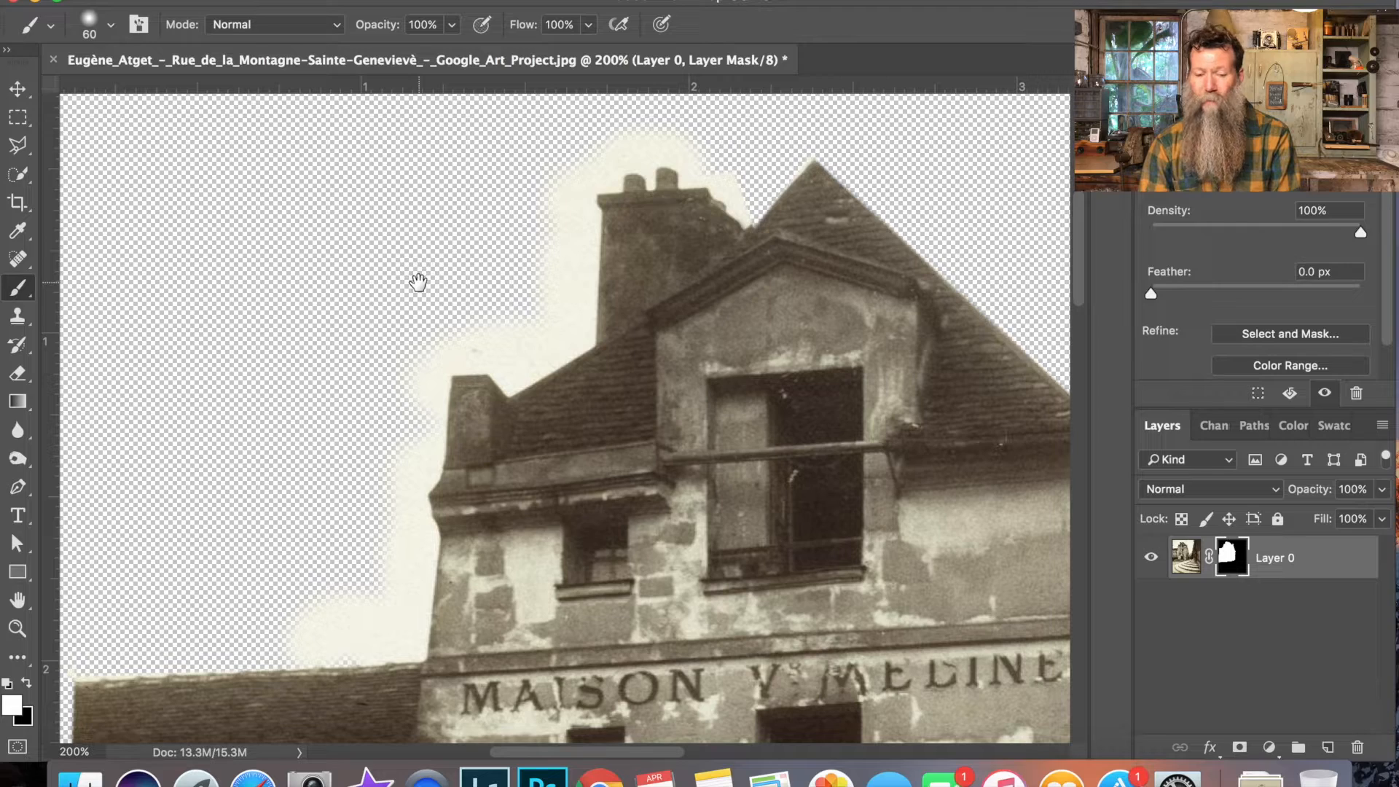
scroll(522, 275, "right", 8)
scroll(522, 275, "up", 4)
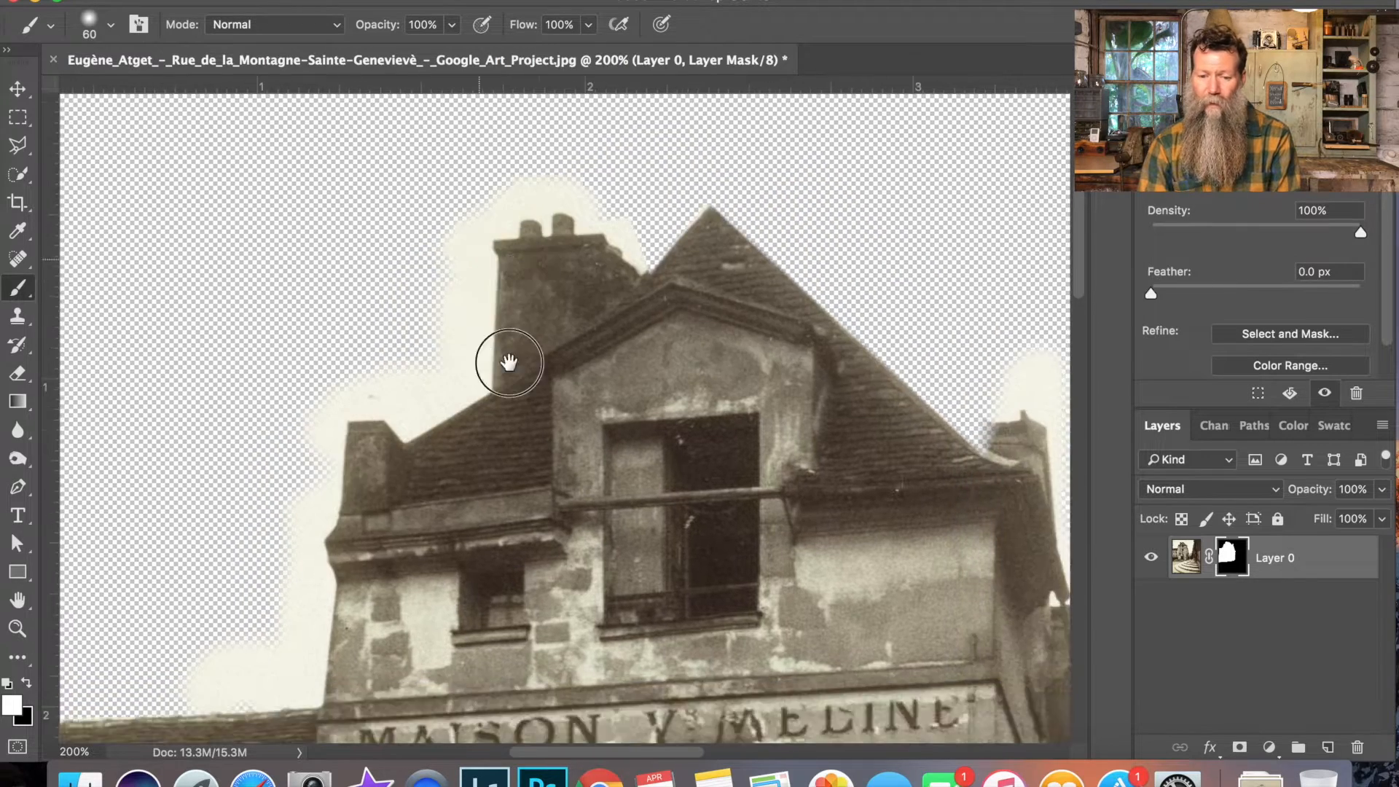
scroll(509, 363, "left", 5)
scroll(487, 272, "right", 4)
scroll(615, 274, "left", 4)
scroll(562, 306, "right", 2)
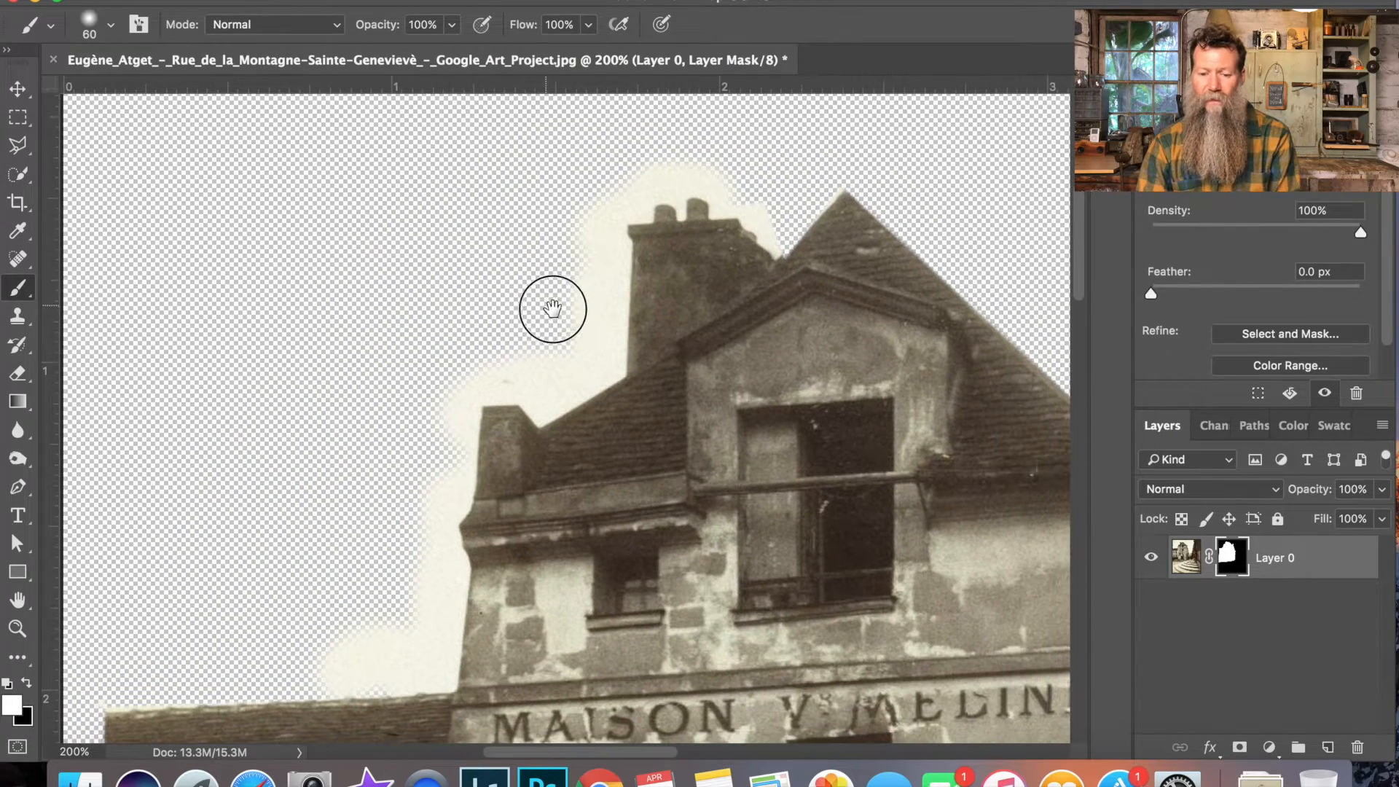
scroll(553, 304, "down", 2)
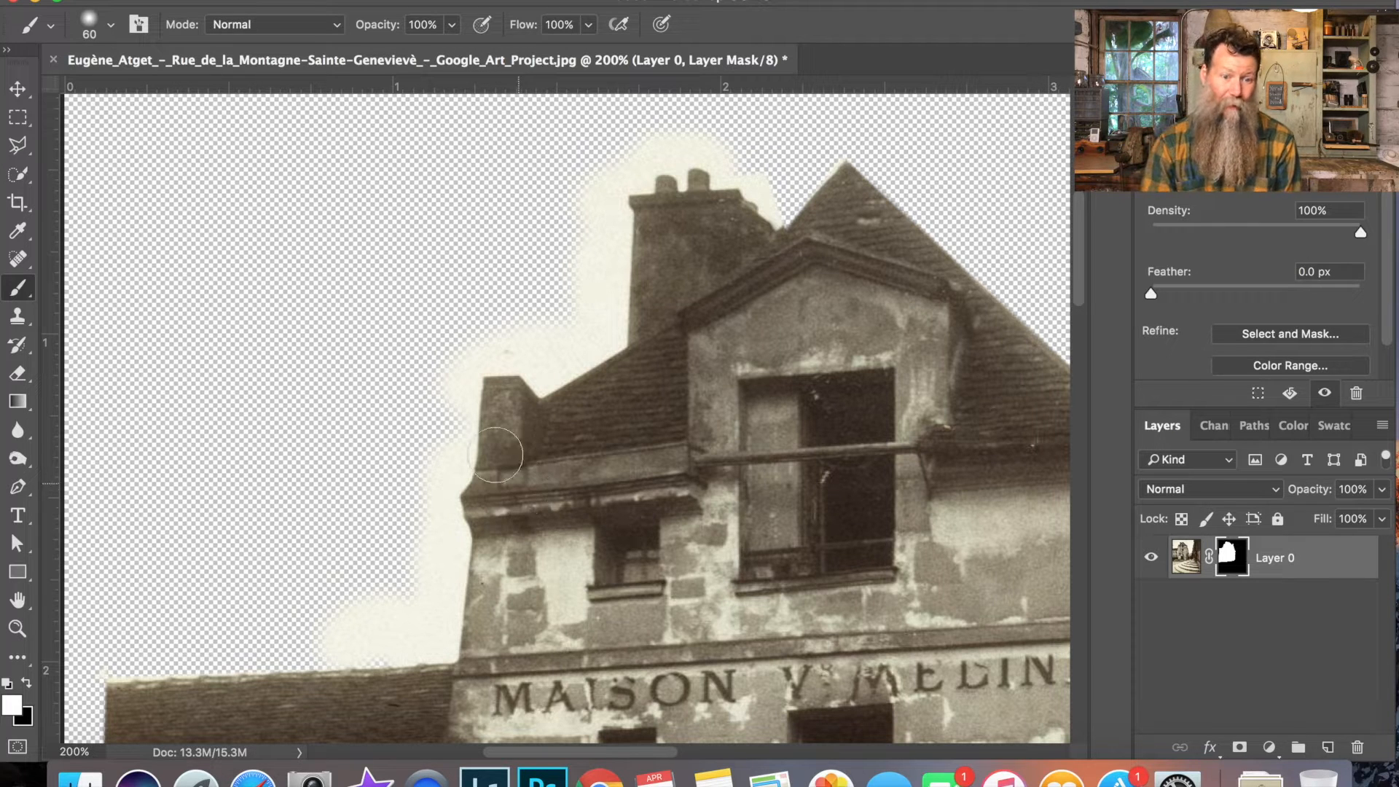
left_click(19, 145)
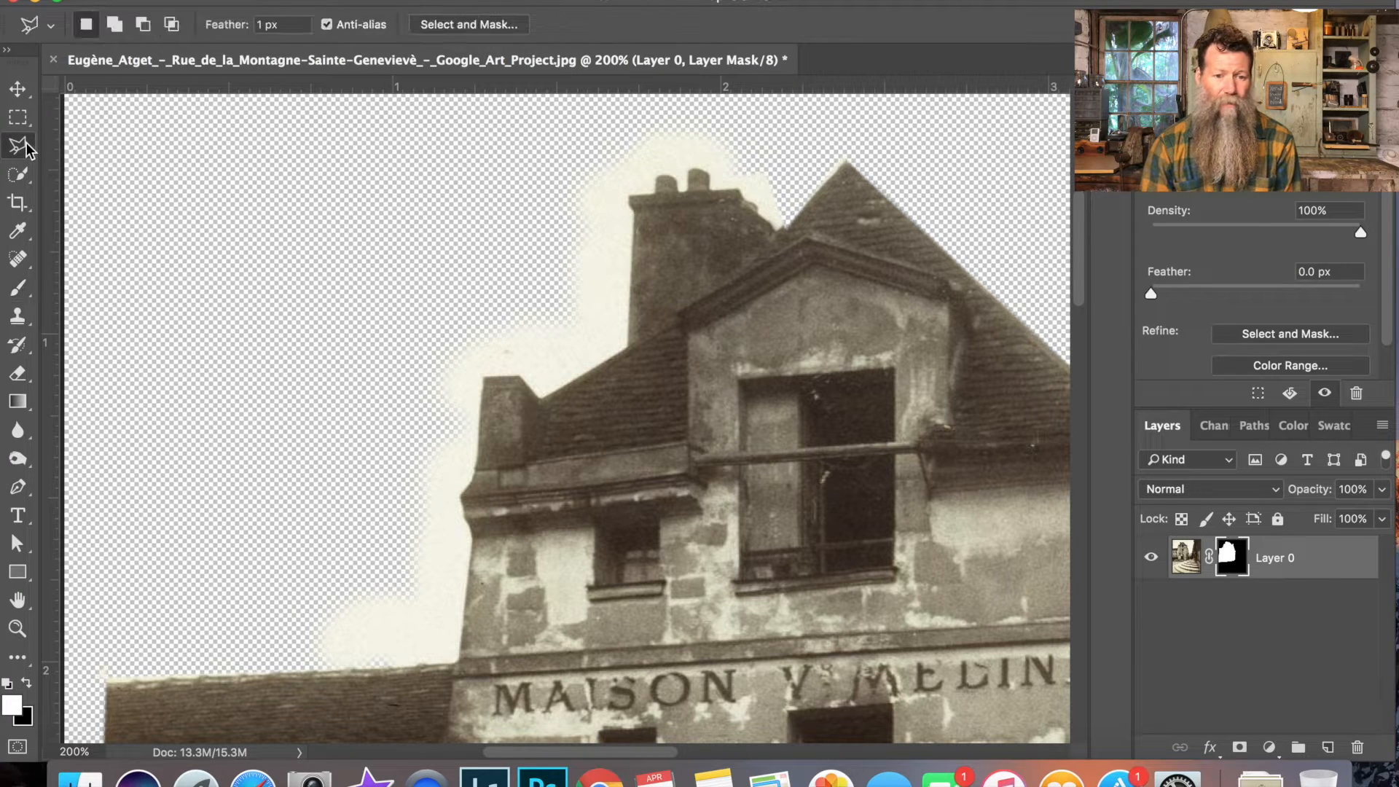
left_click(456, 659)
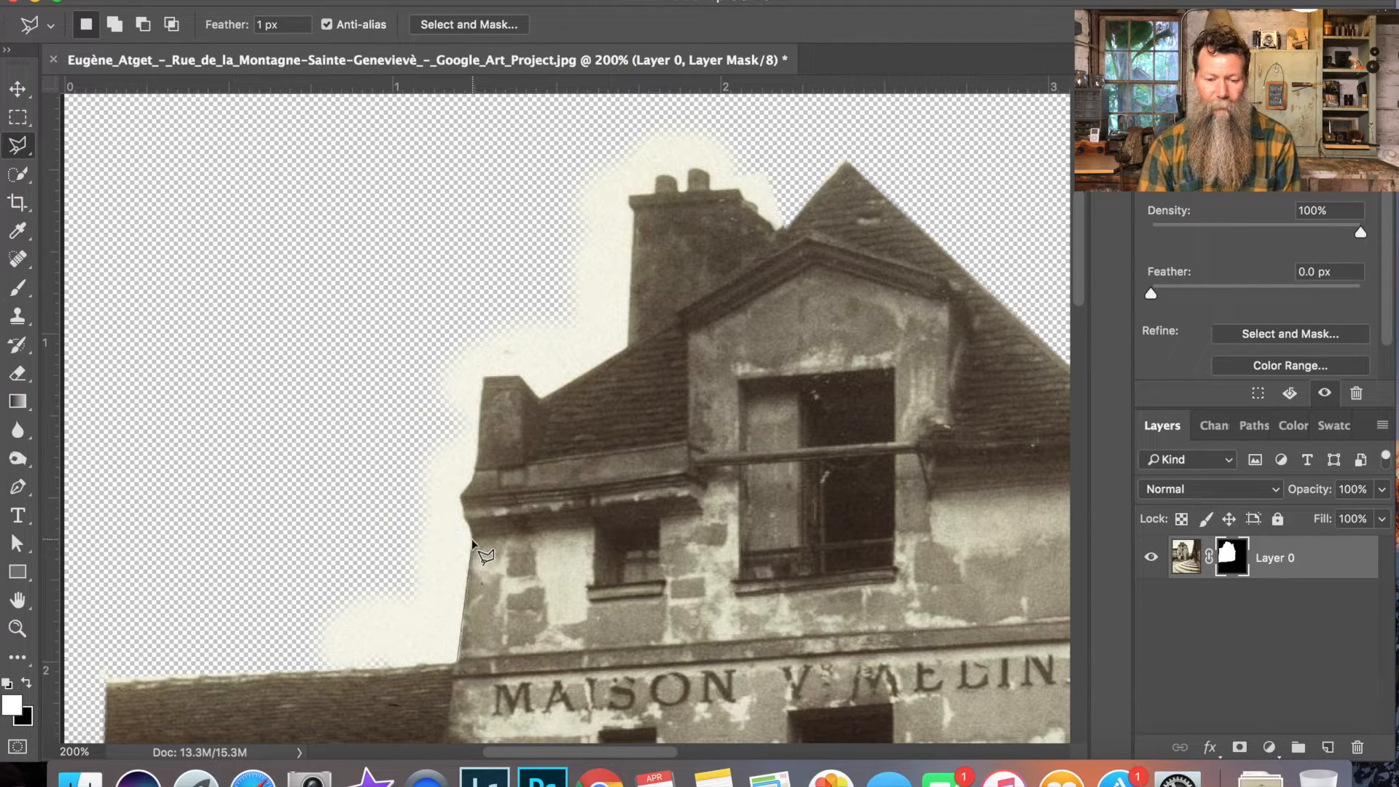
left_click(460, 502)
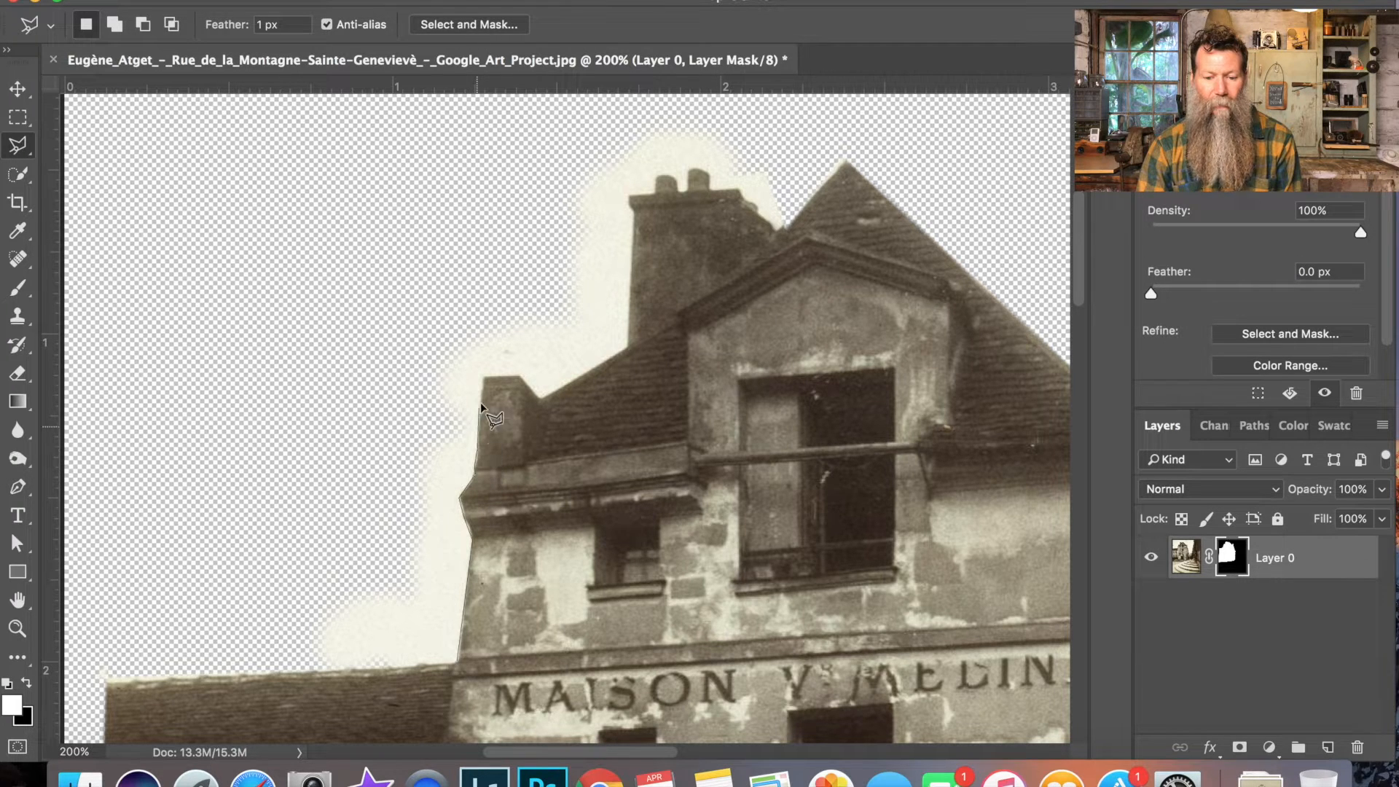
left_click(483, 377)
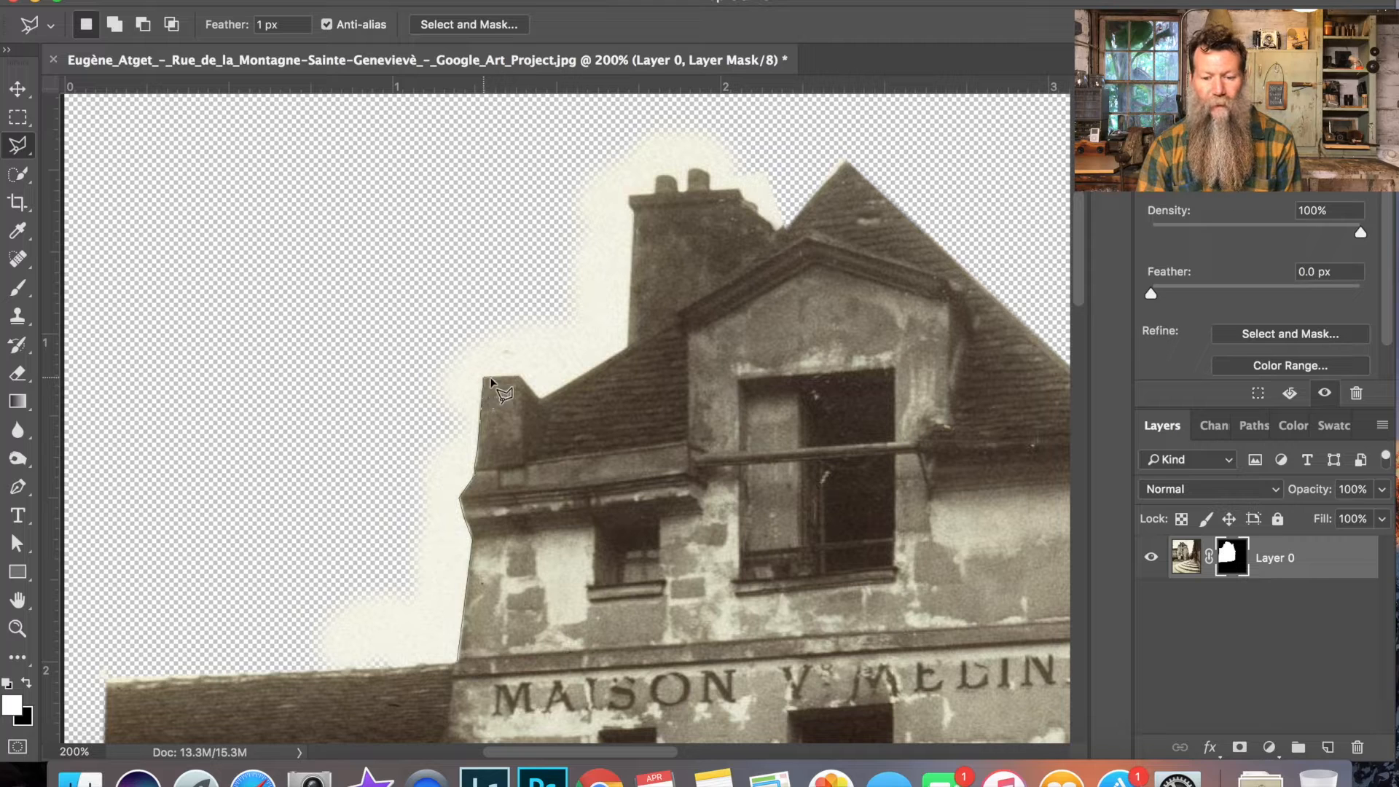
left_click(518, 377)
left_click(539, 398)
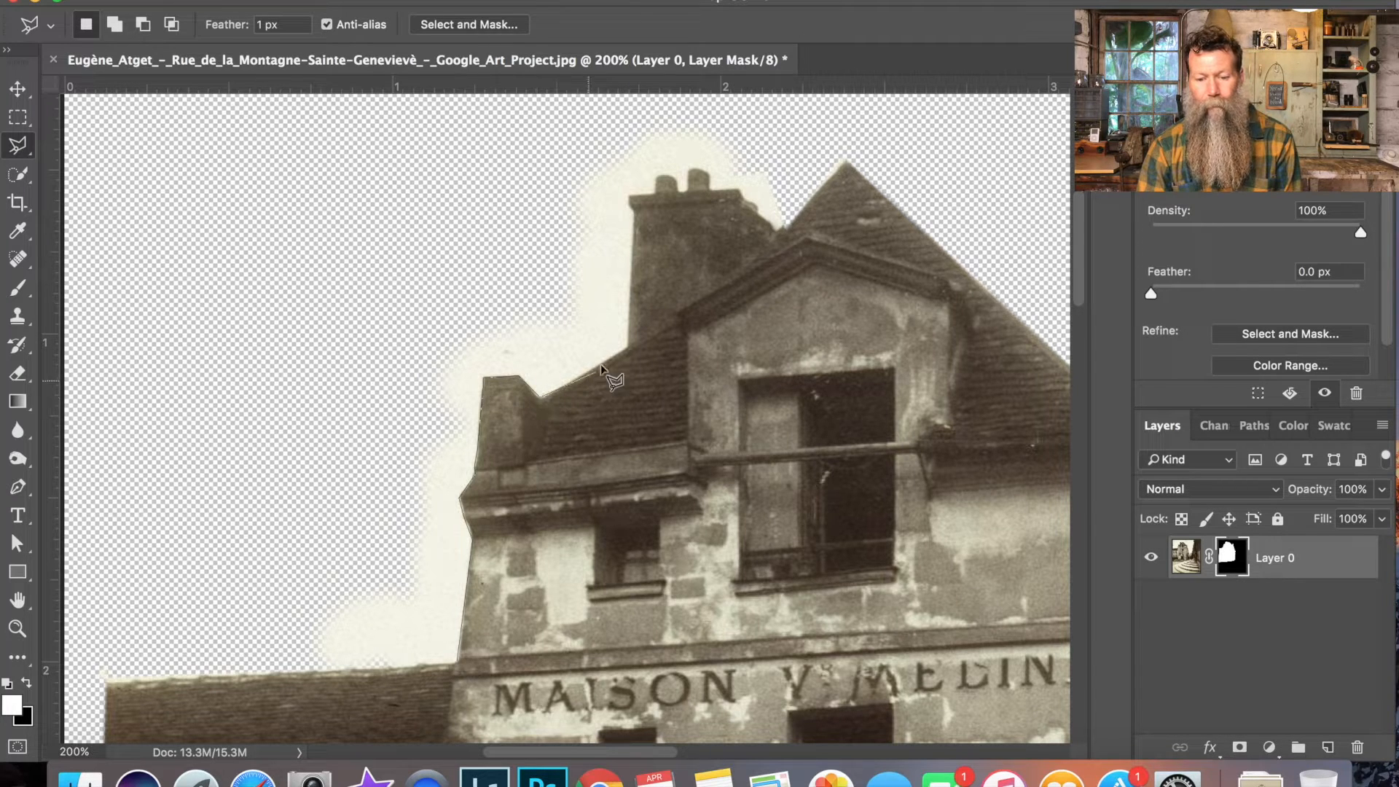
left_click(627, 350)
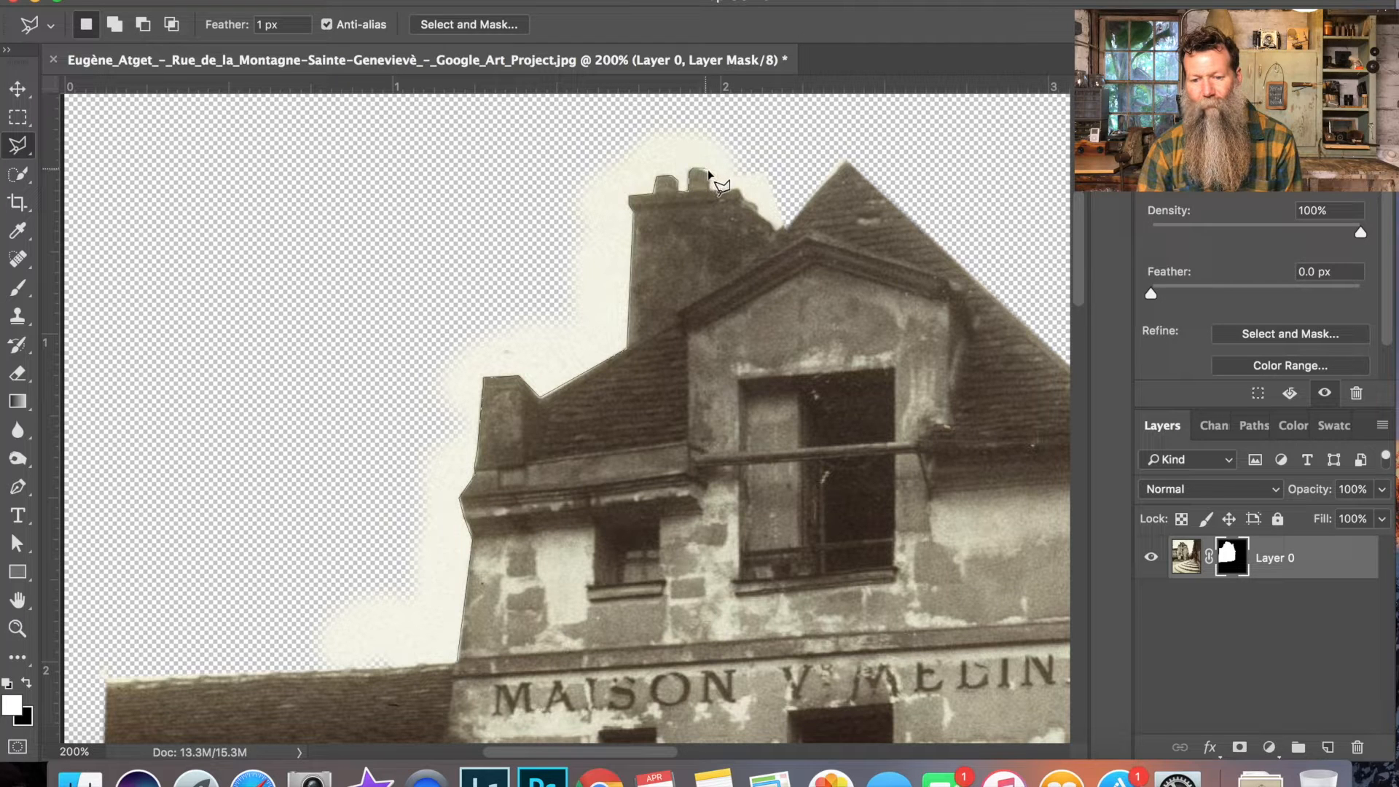
Continue the lasso outline over the large chimney and up the adjoining roof slope to just beyond the roof peak.
left_click(710, 189)
left_click(740, 189)
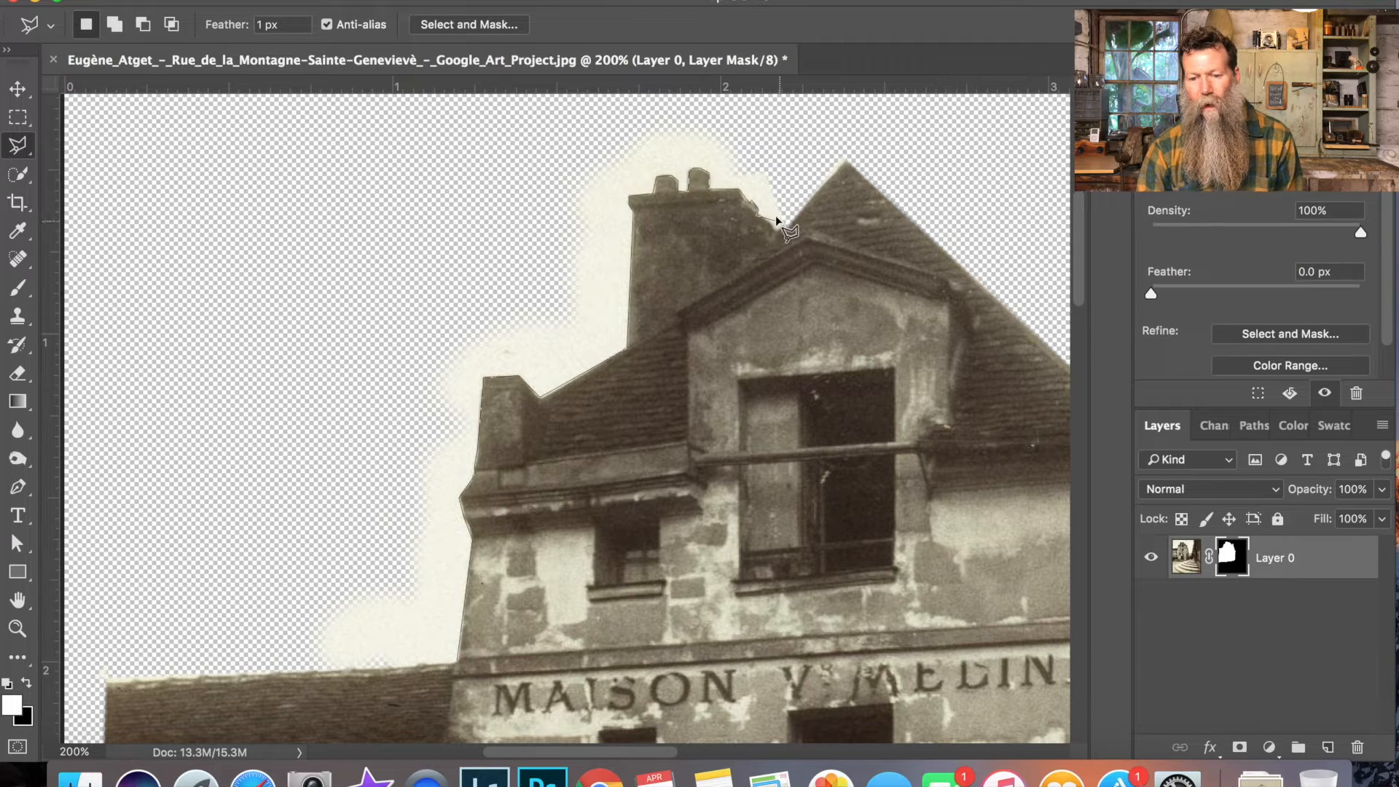
left_click(775, 202)
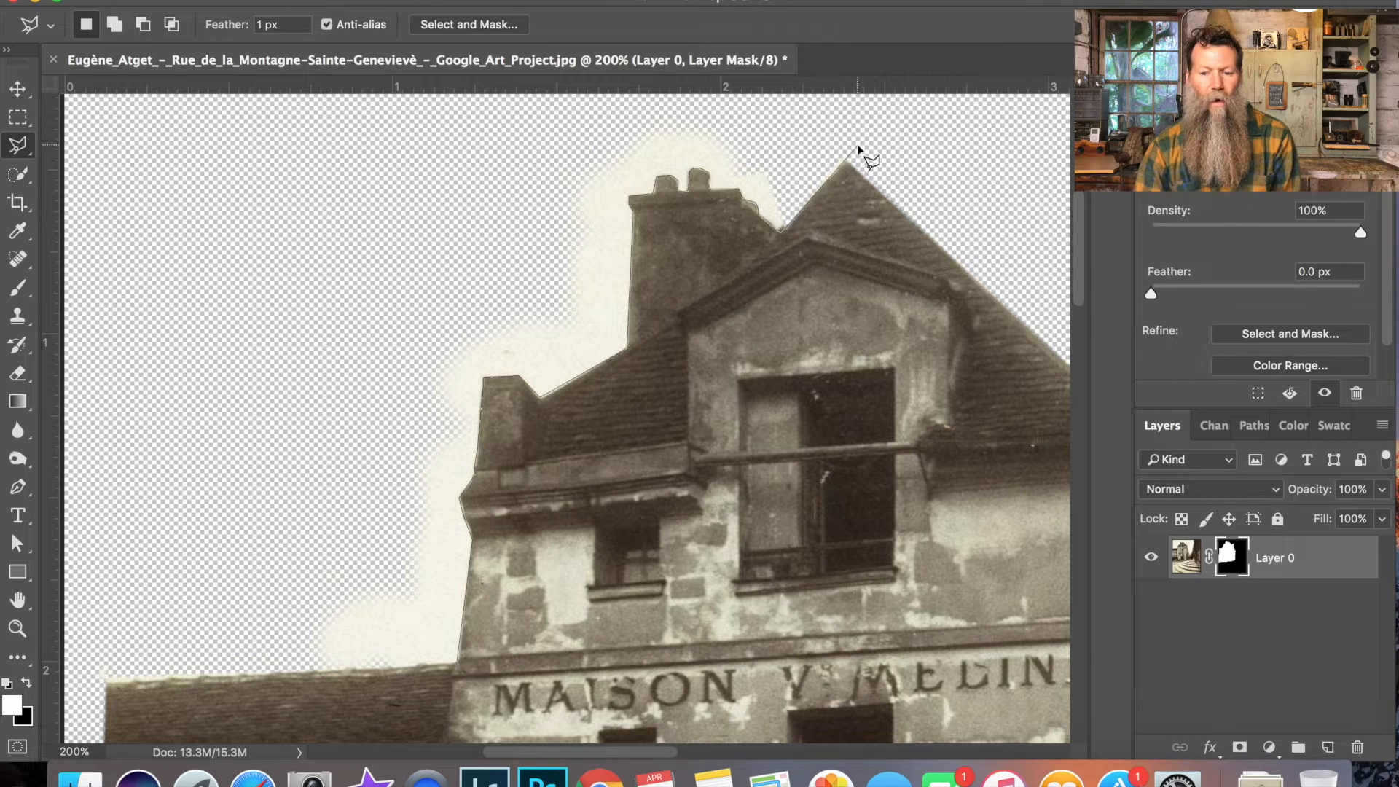
left_click(858, 147)
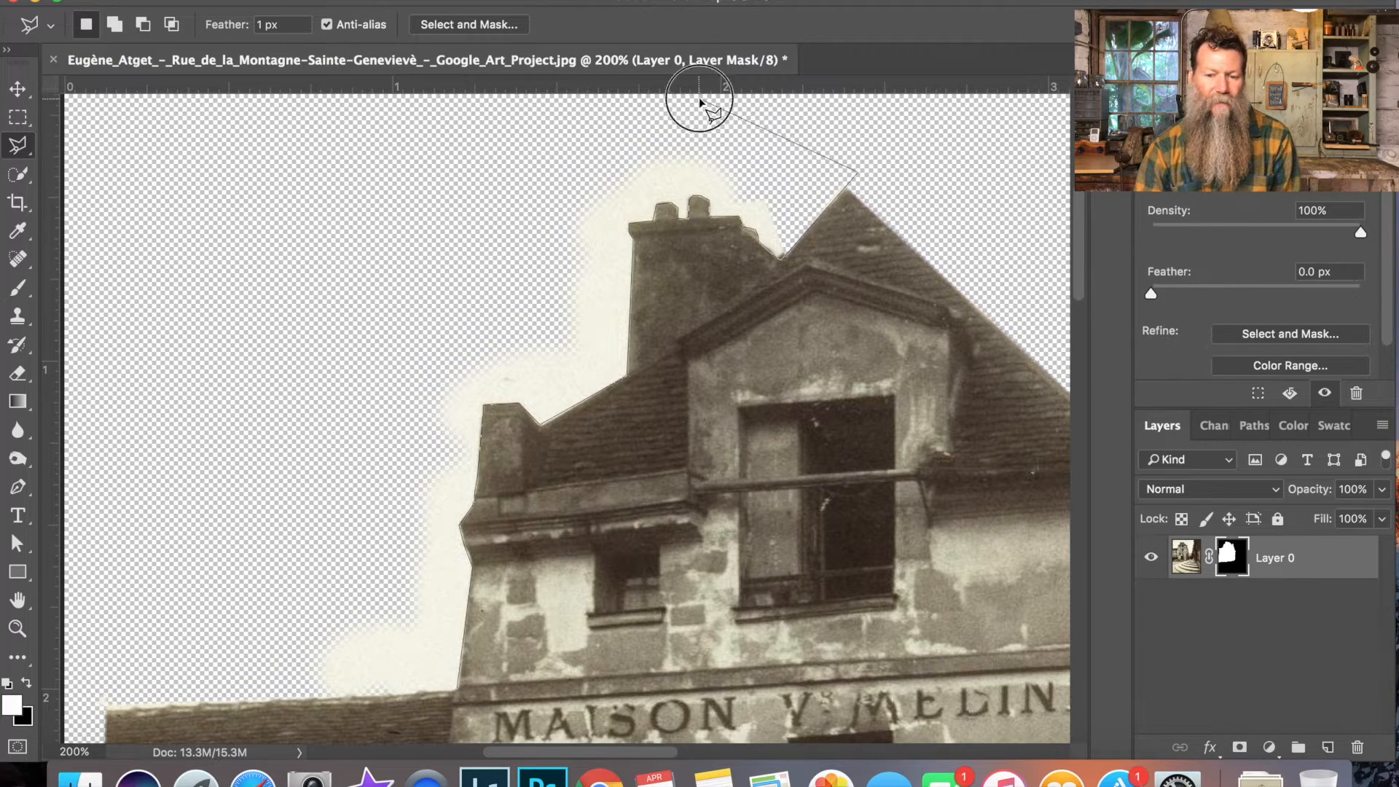
Close the lasso selection around the sky area left of the building, following the lower roof's edge back to the starting point.
left_click(698, 97)
left_click(484, 151)
left_click(294, 267)
left_click(304, 590)
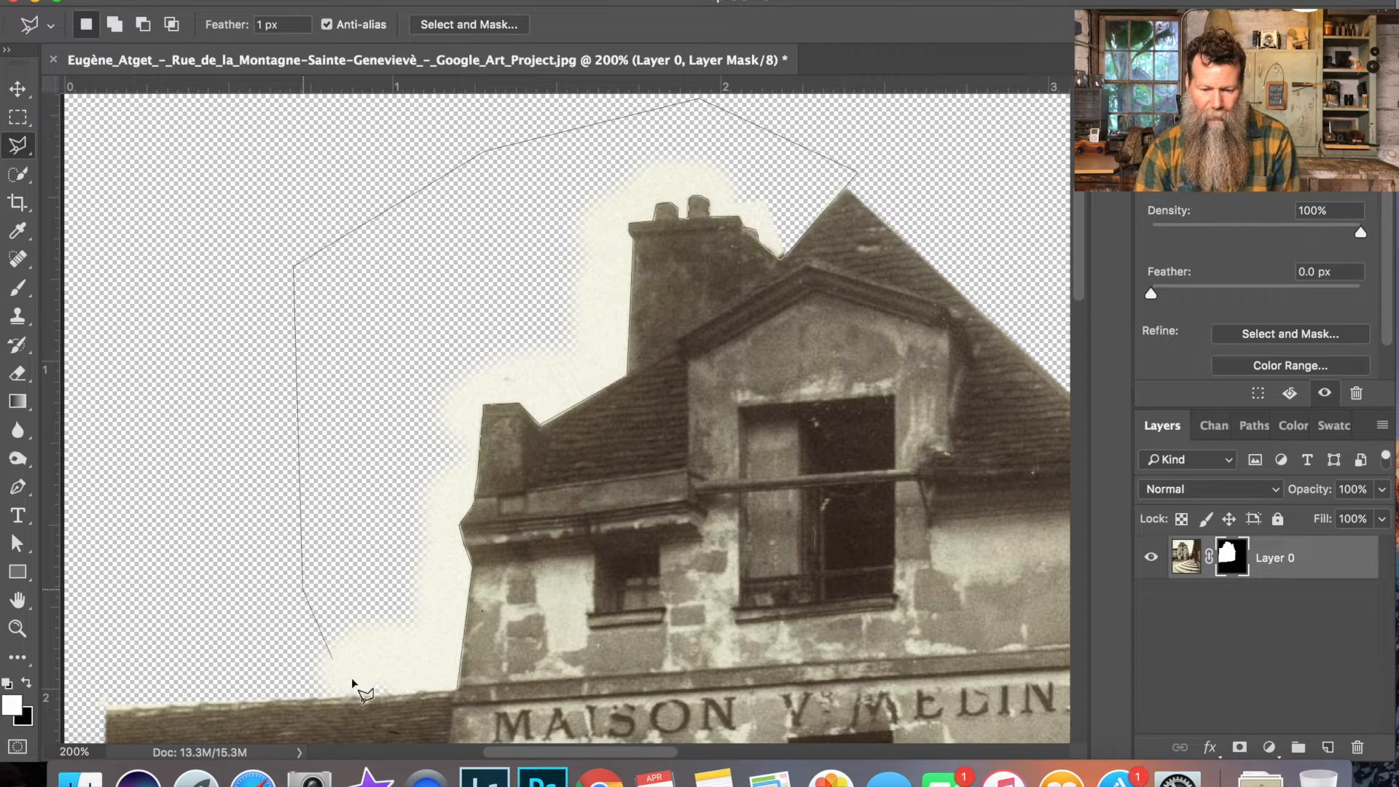
left_click(313, 698)
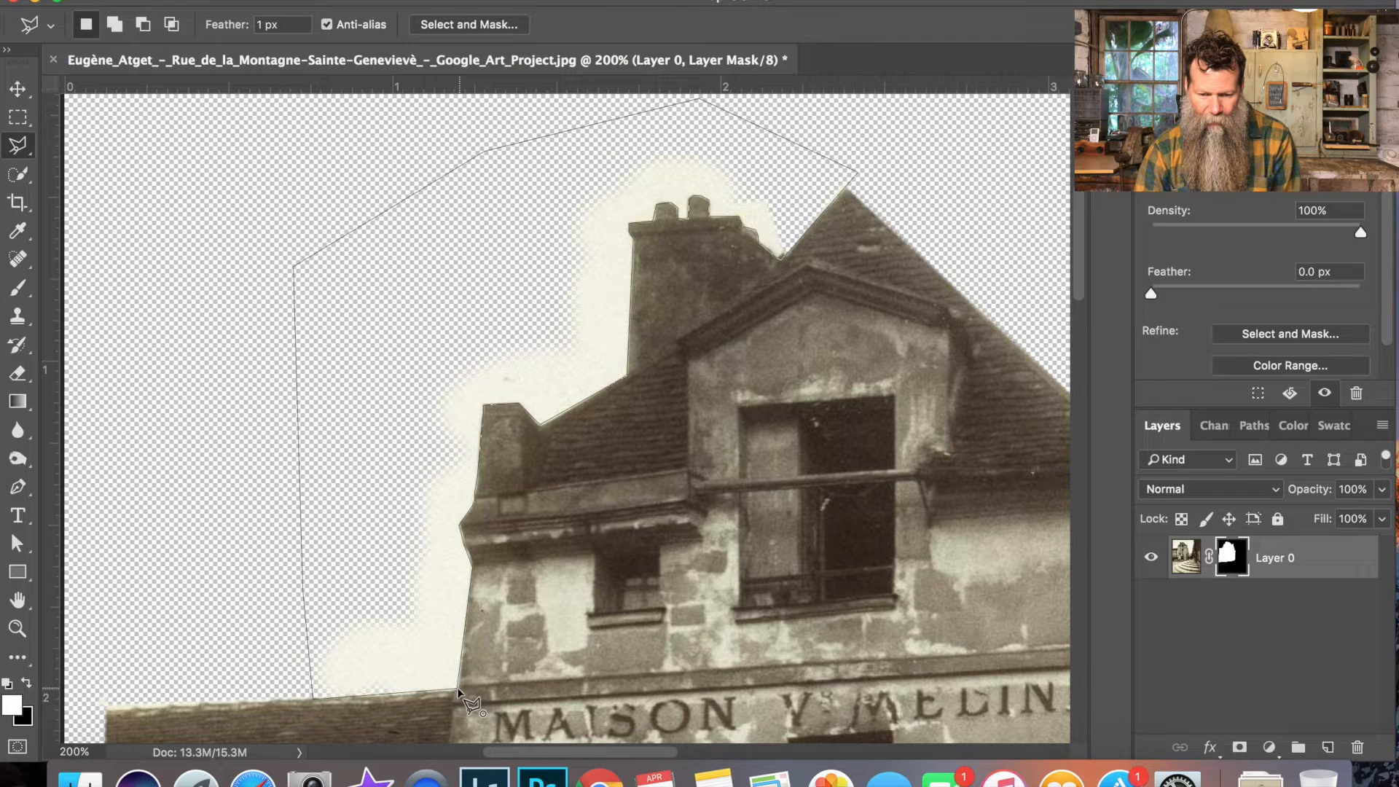
double_click(457, 689)
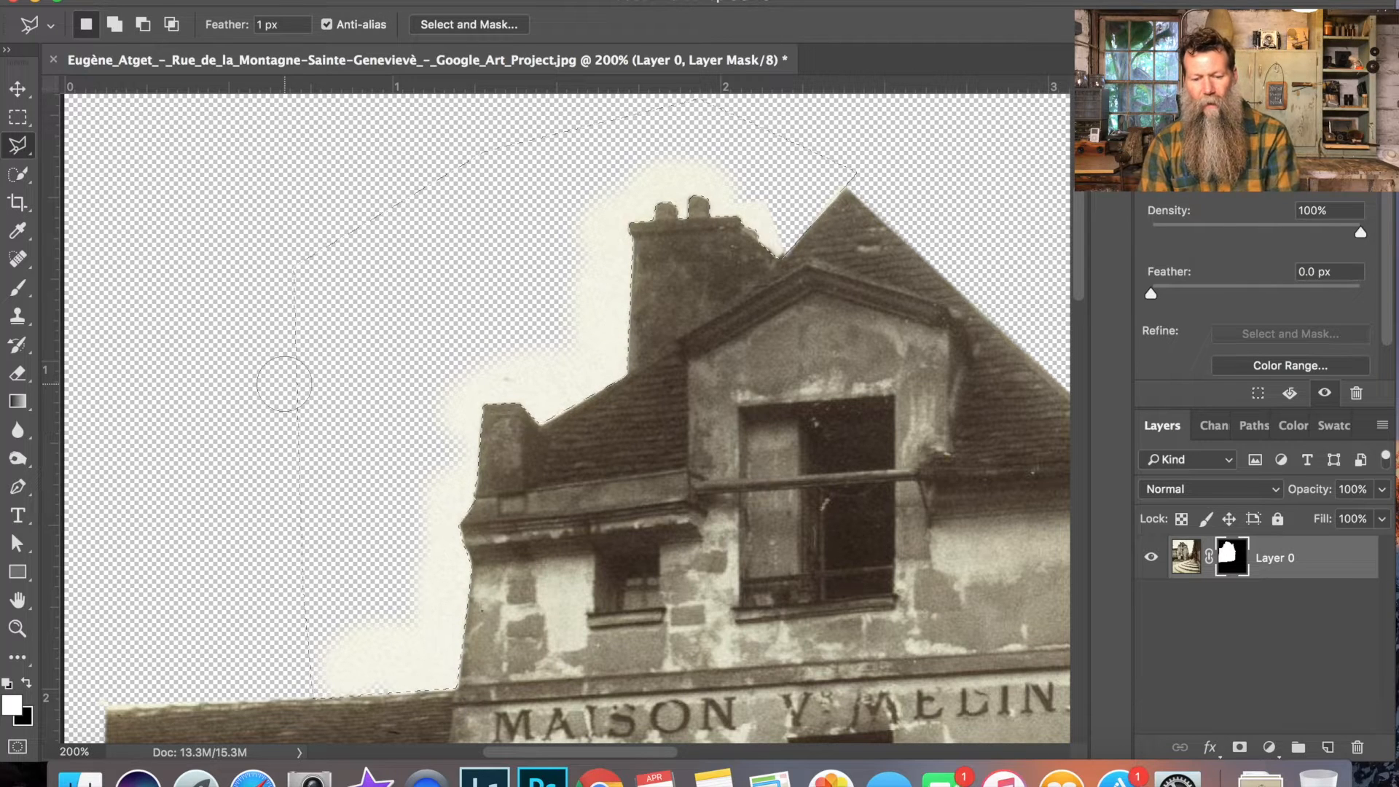
Paint black on the mask inside the selection to hide the sky fringe beside the roof and chimneys, and deselect.
key("b")
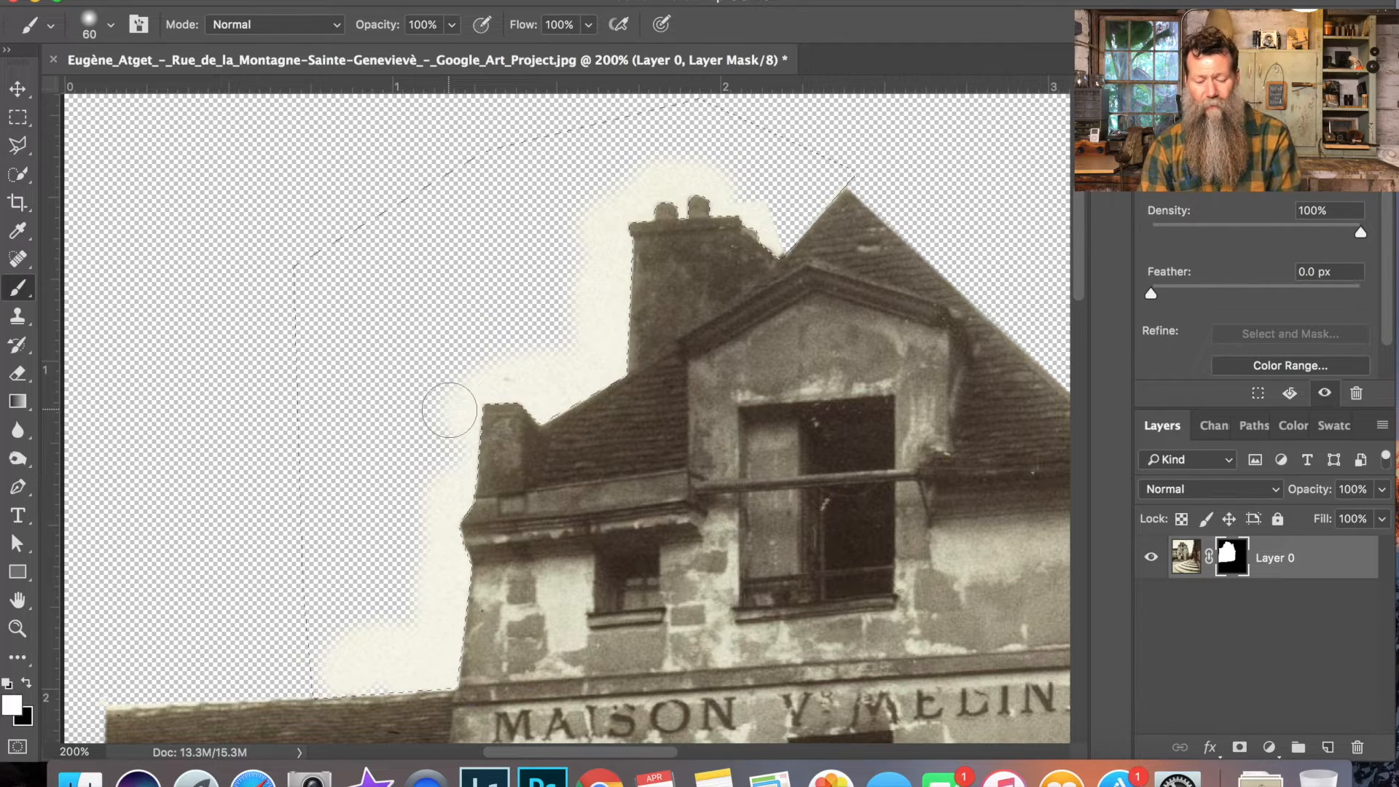
key("x")
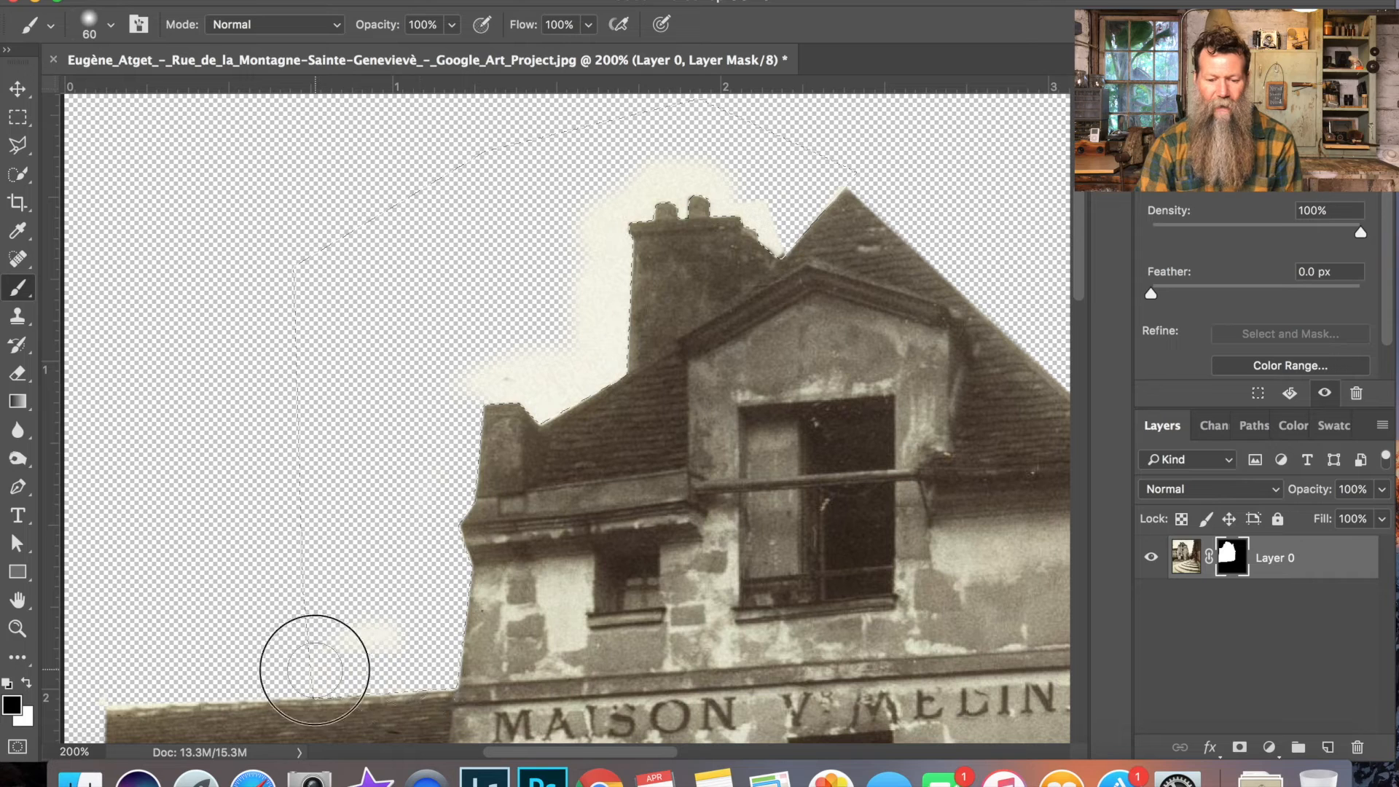
mouse_move(446, 469)
left_mouse_down()
mouse_move(603, 338)
mouse_move(591, 386)
left_mouse_up()
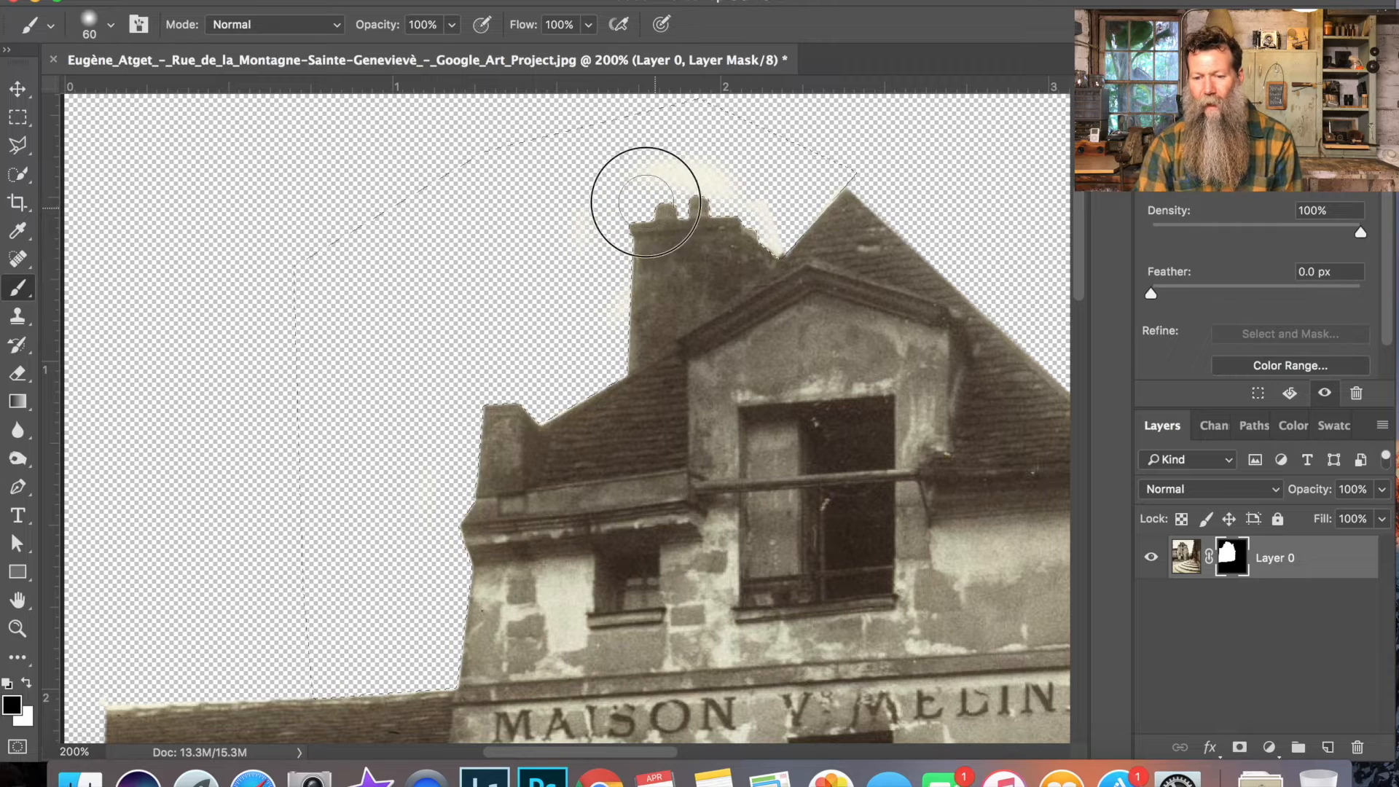
mouse_move(602, 203)
left_mouse_down()
mouse_move(635, 201)
mouse_move(554, 242)
mouse_move(545, 298)
mouse_move(571, 274)
mouse_move(585, 350)
mouse_move(614, 320)
left_mouse_up()
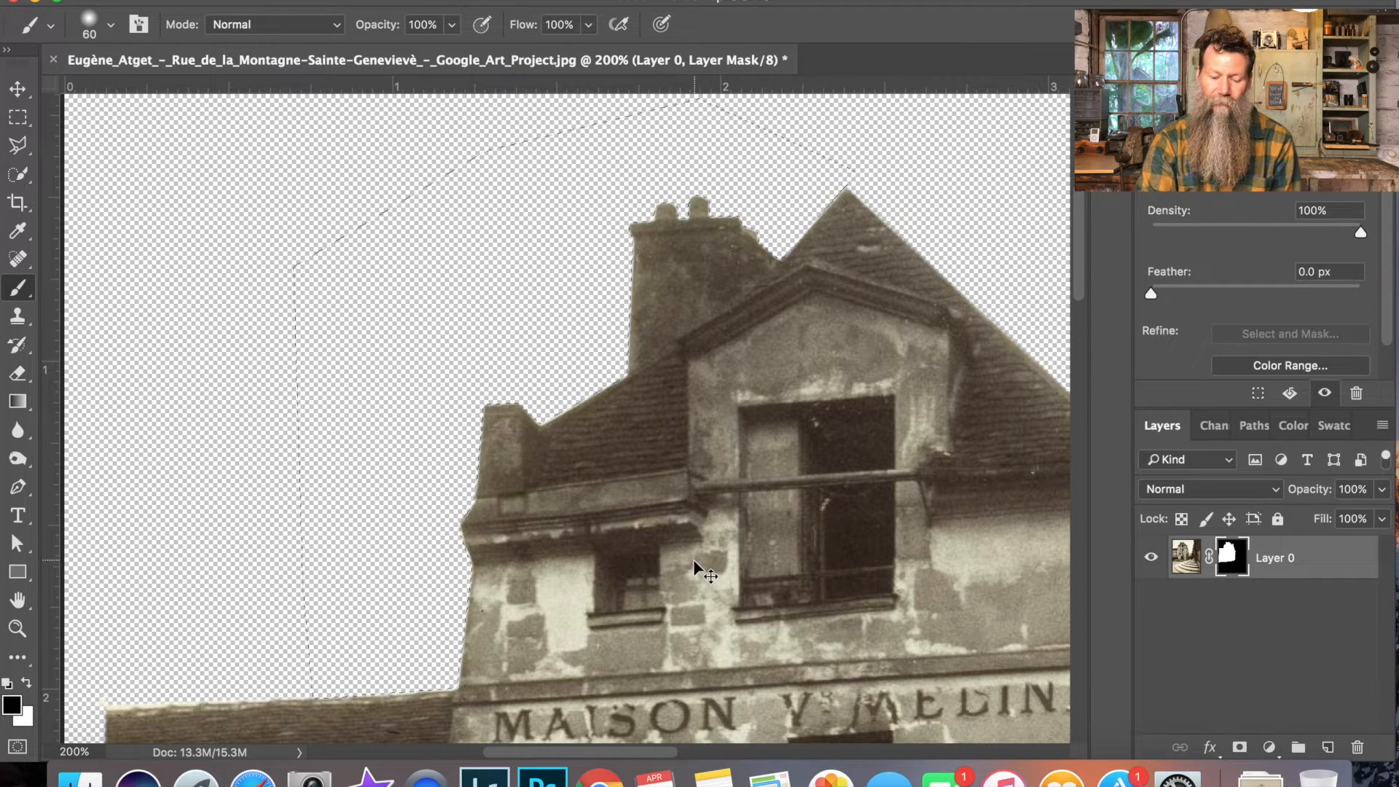
key("super+d")
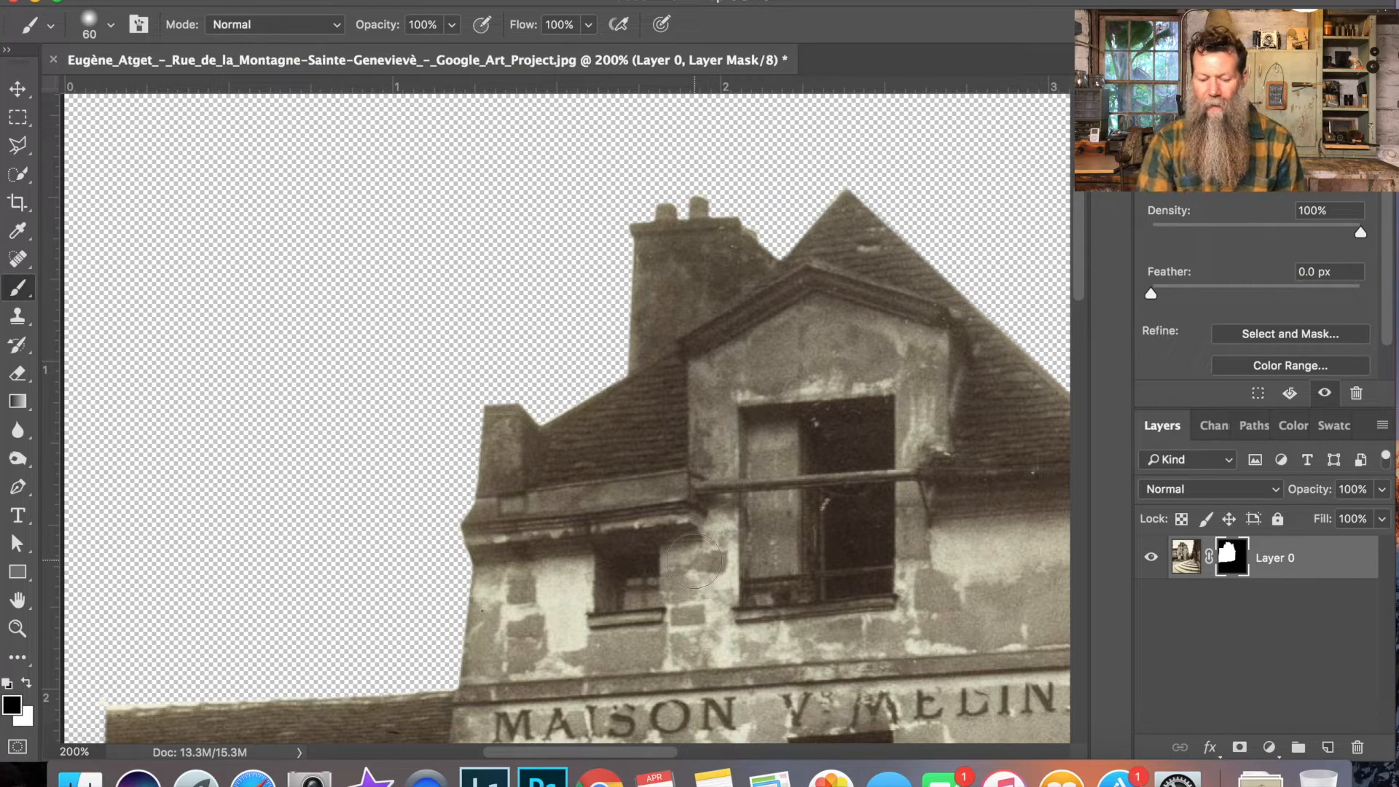
Create a new document from the Print preset Letter, 8.5 x 11 inches, portrait, at 300 pixels/inch with a white background.
key("super+minus")
key("super+minus")
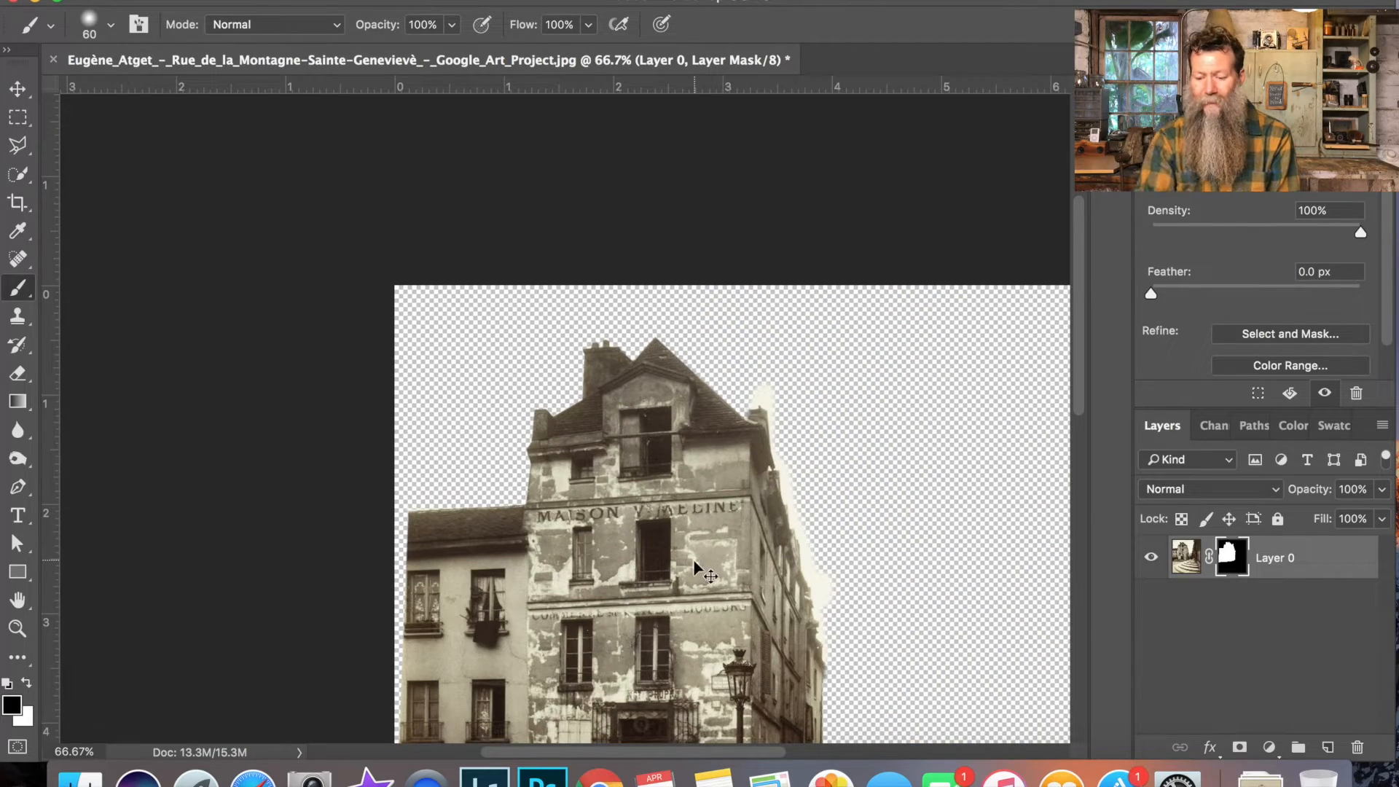
key("super+minus")
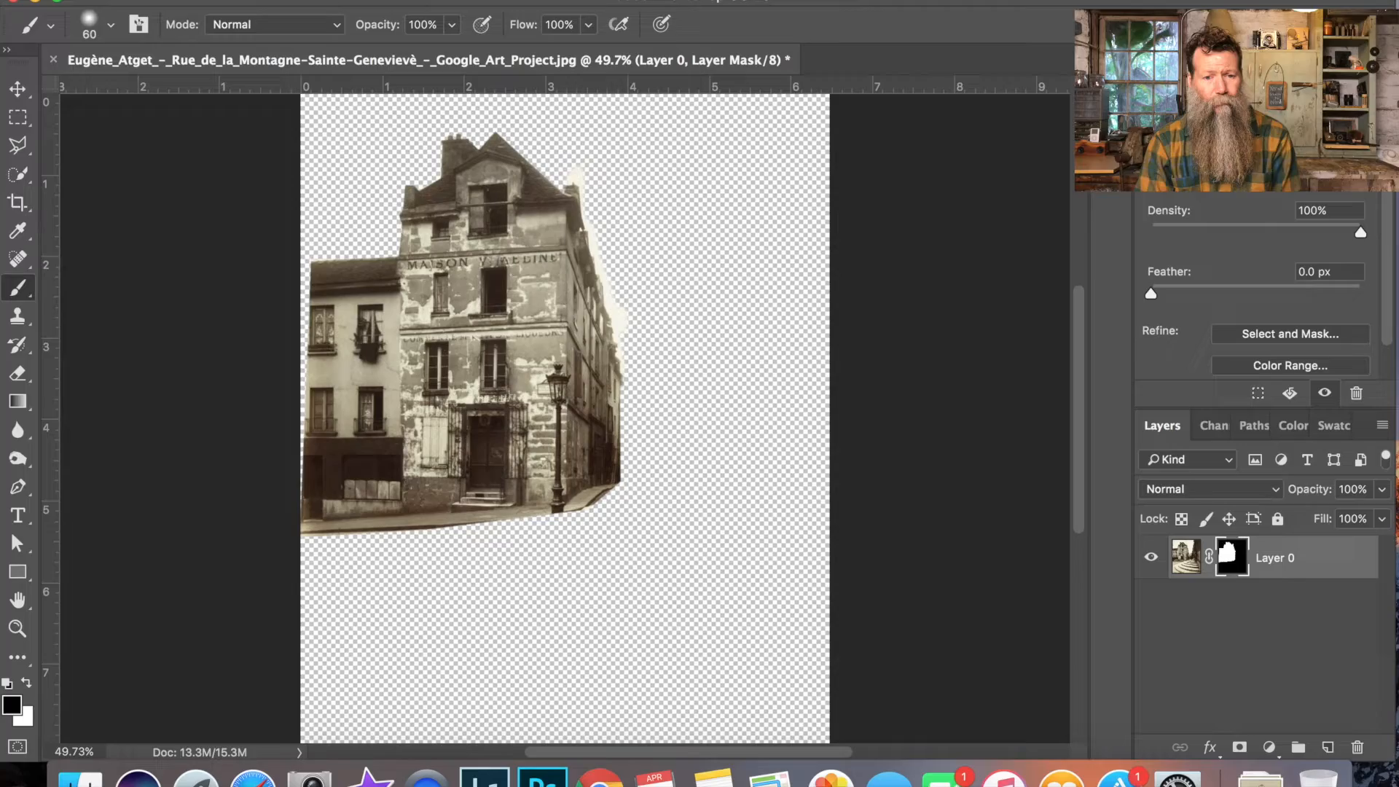
left_click(198, 1)
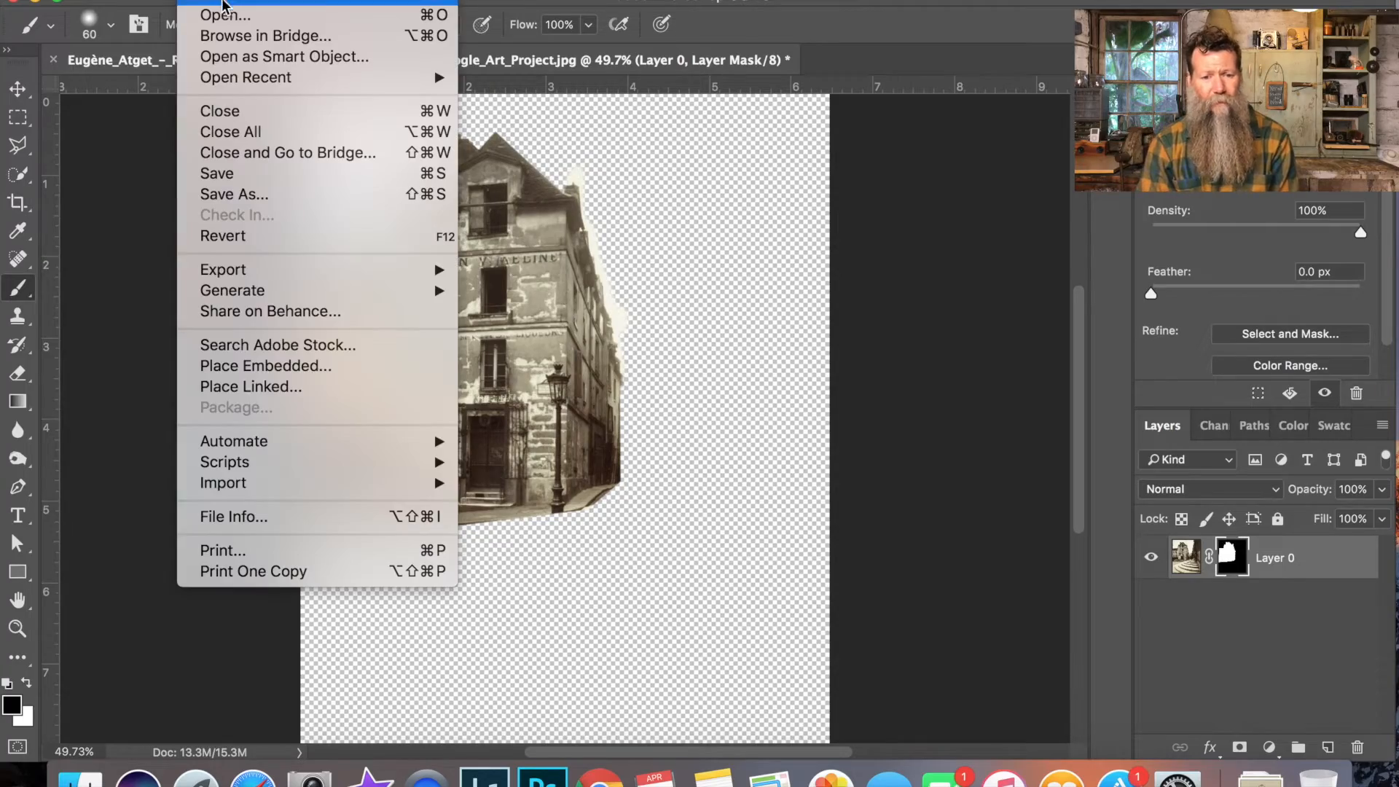
left_click(230, 4)
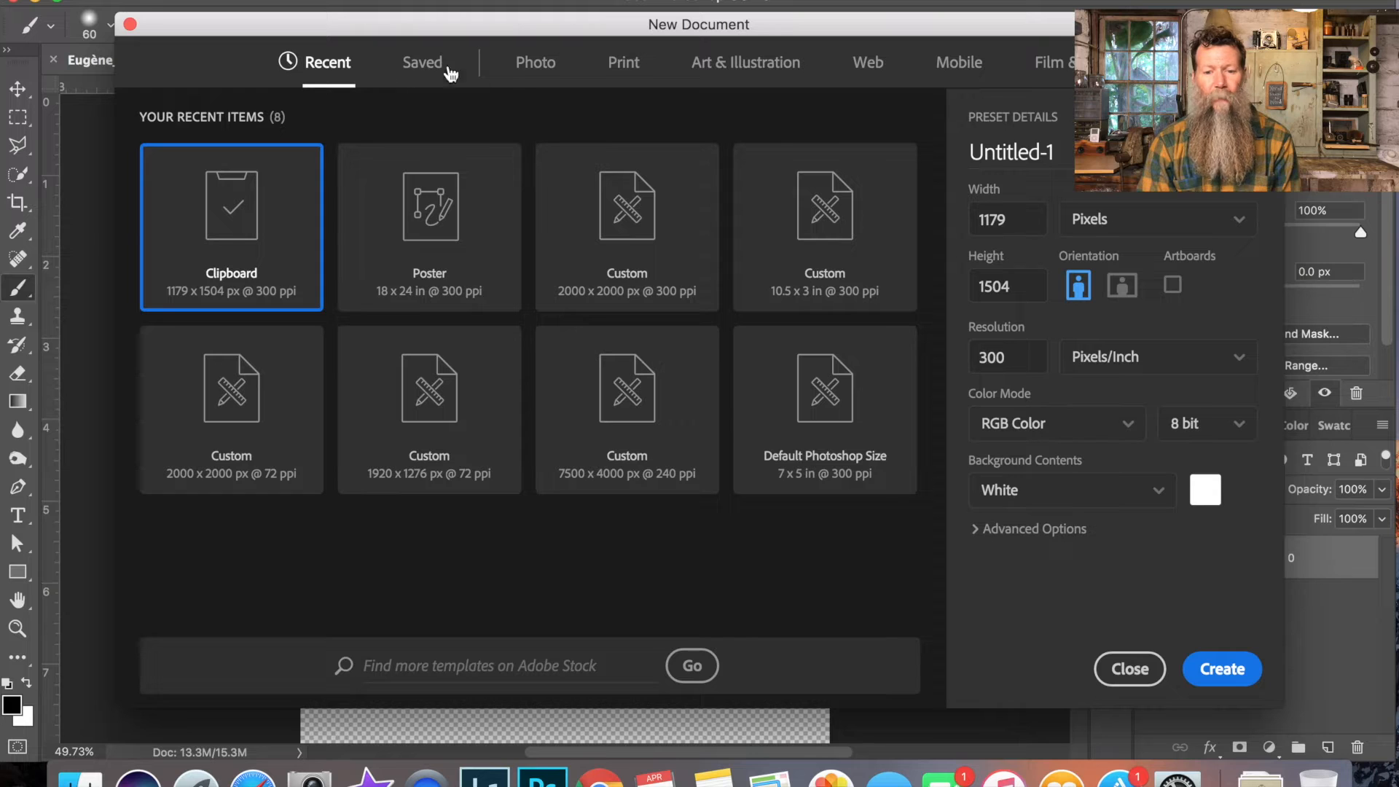
left_click(619, 65)
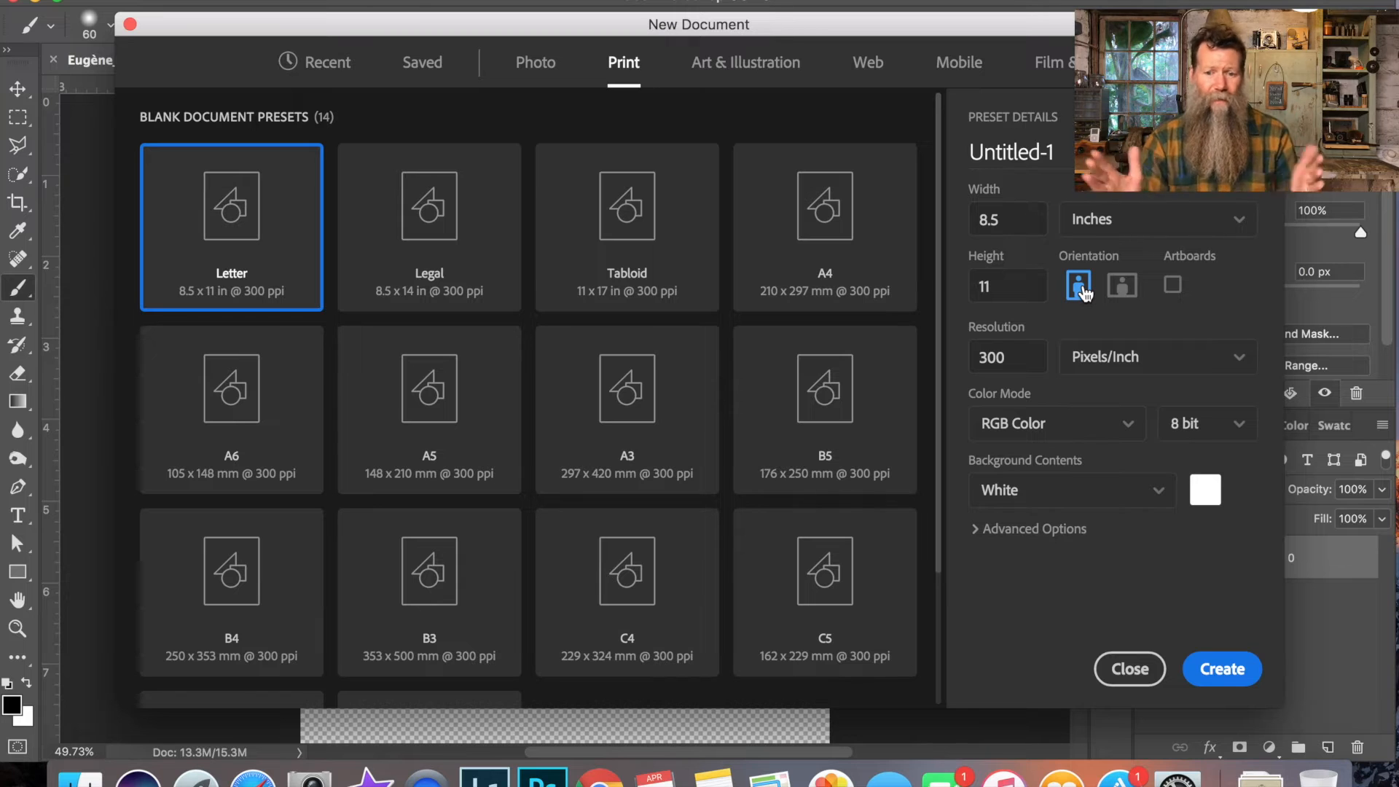
left_click(1223, 675)
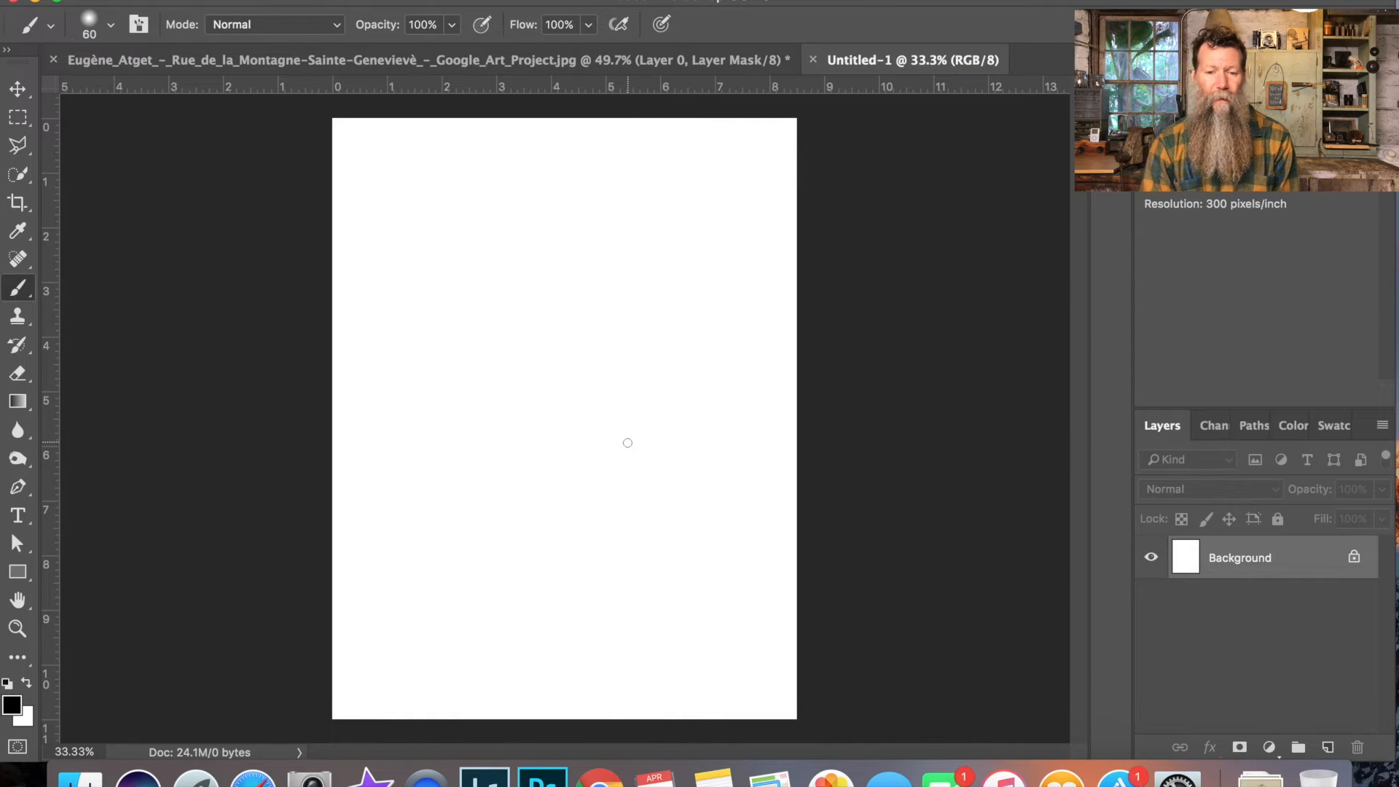
Copy the masked building layer from the street photo into the new Untitled-1 document, placing it in the page's upper half.
left_click(534, 70)
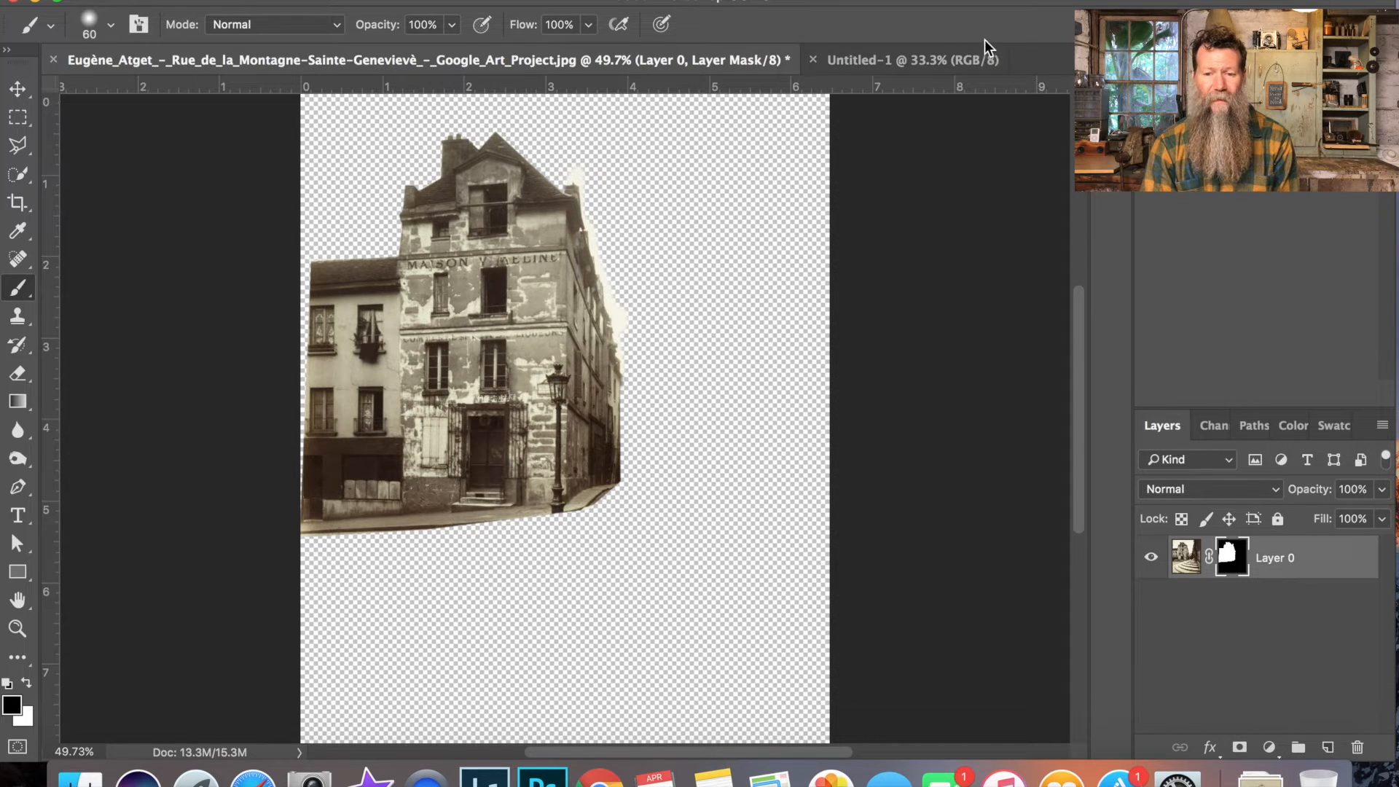
left_click(1347, 560)
left_click_drag(1347, 560, 578, 396)
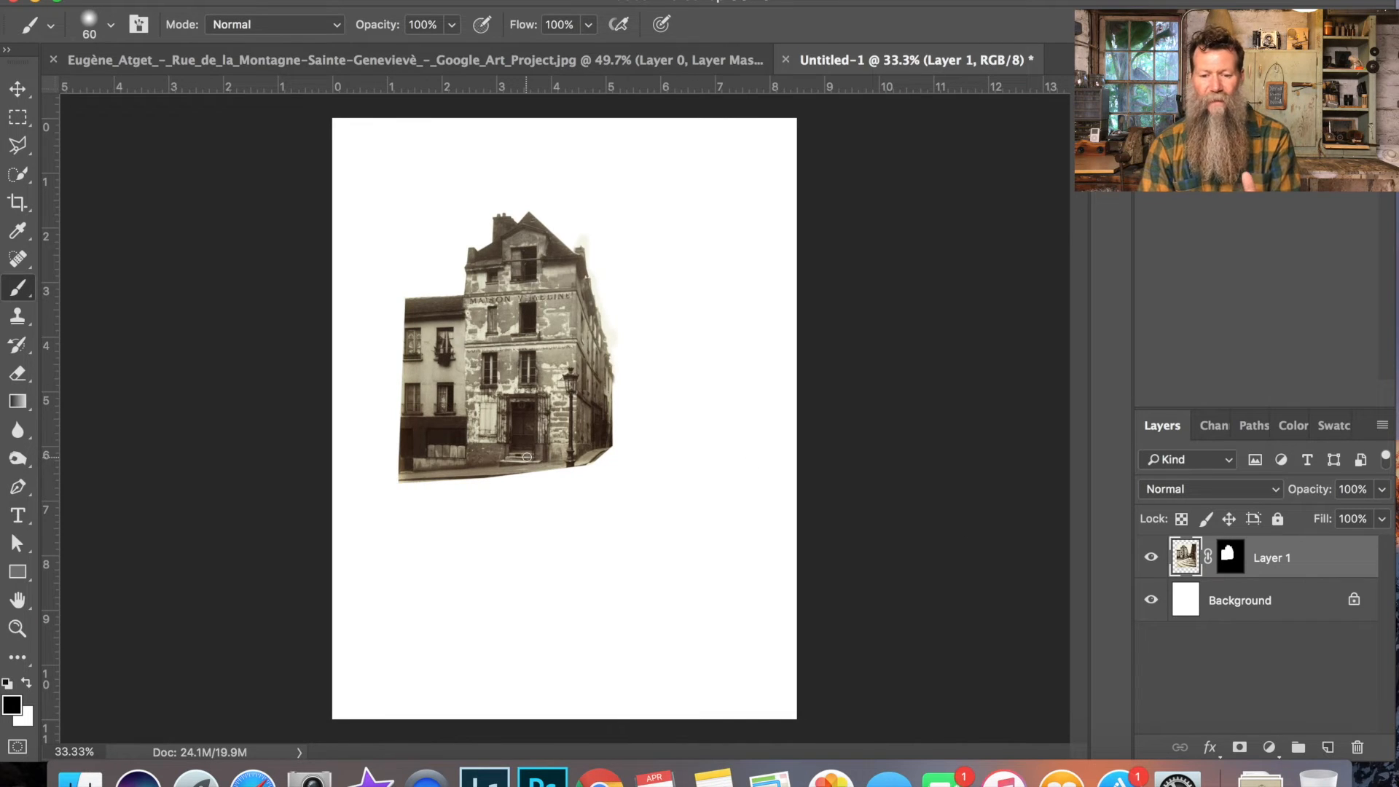
Enlarge the brush to 500 px and make the copied building layer's mask the editing target.
key("x")
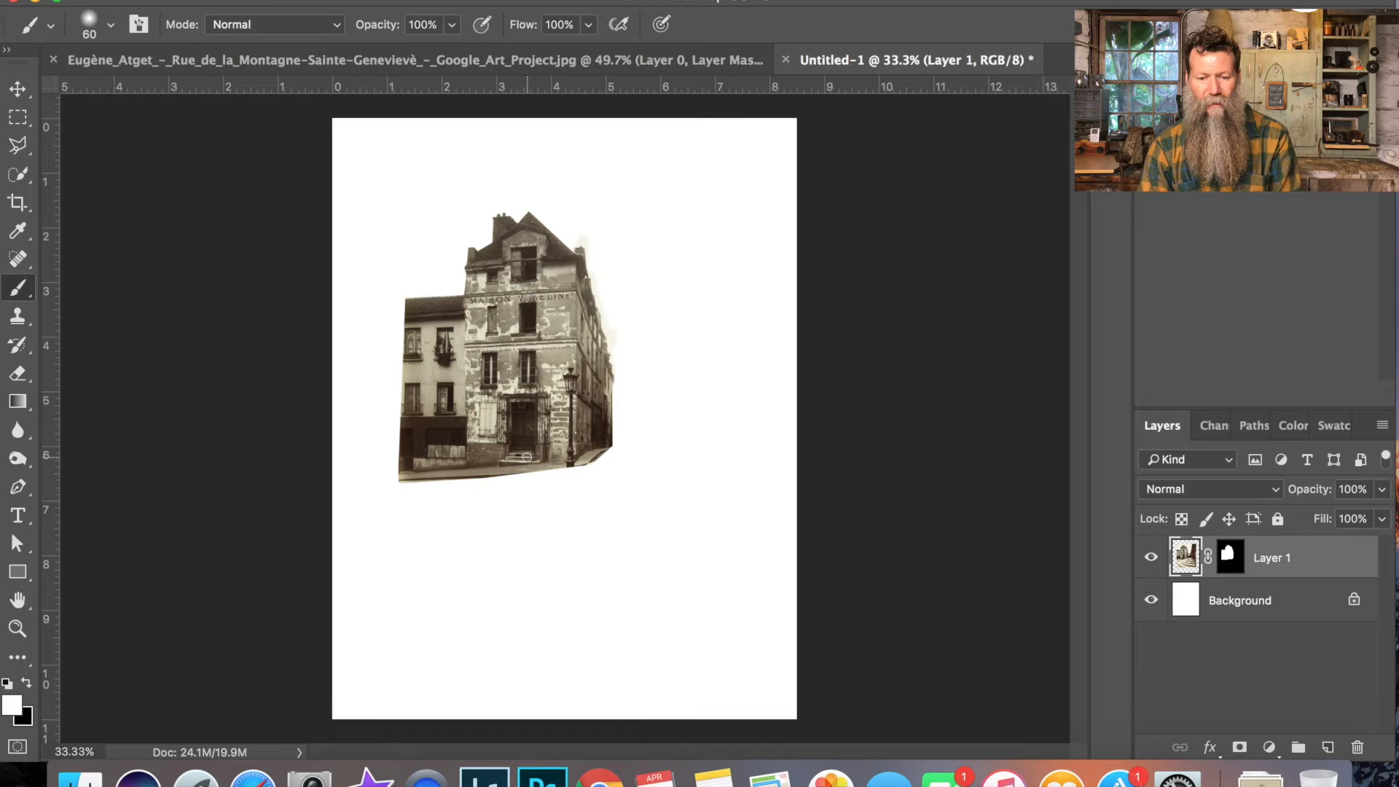
key("bracketright")
key("bracketright")
key("bracketright")
key("bracketright")
key("bracketright")
key("bracketright")
key("bracketright")
key("bracketright")
key("bracketright")
key("bracketright")
key("bracketright")
key("bracketright")
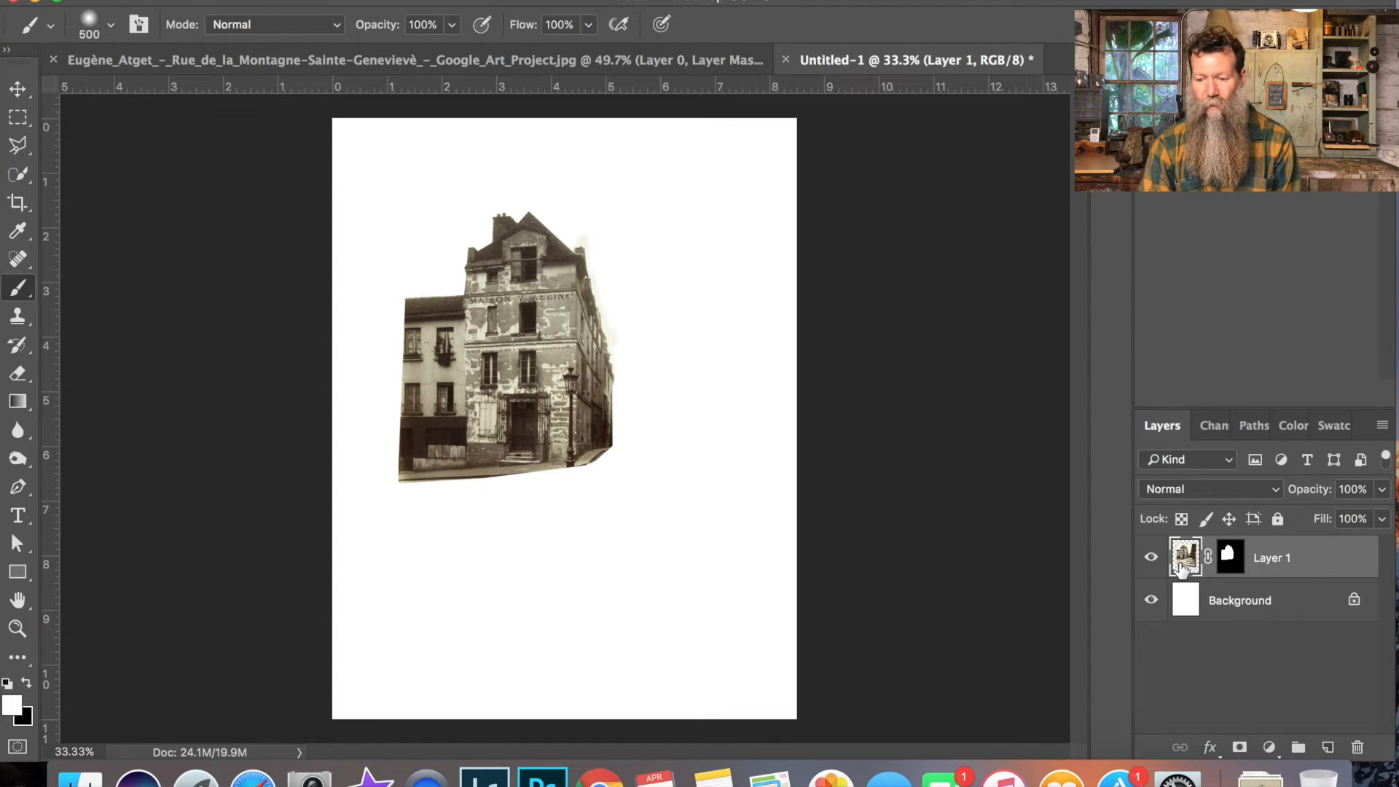
left_click(1231, 559)
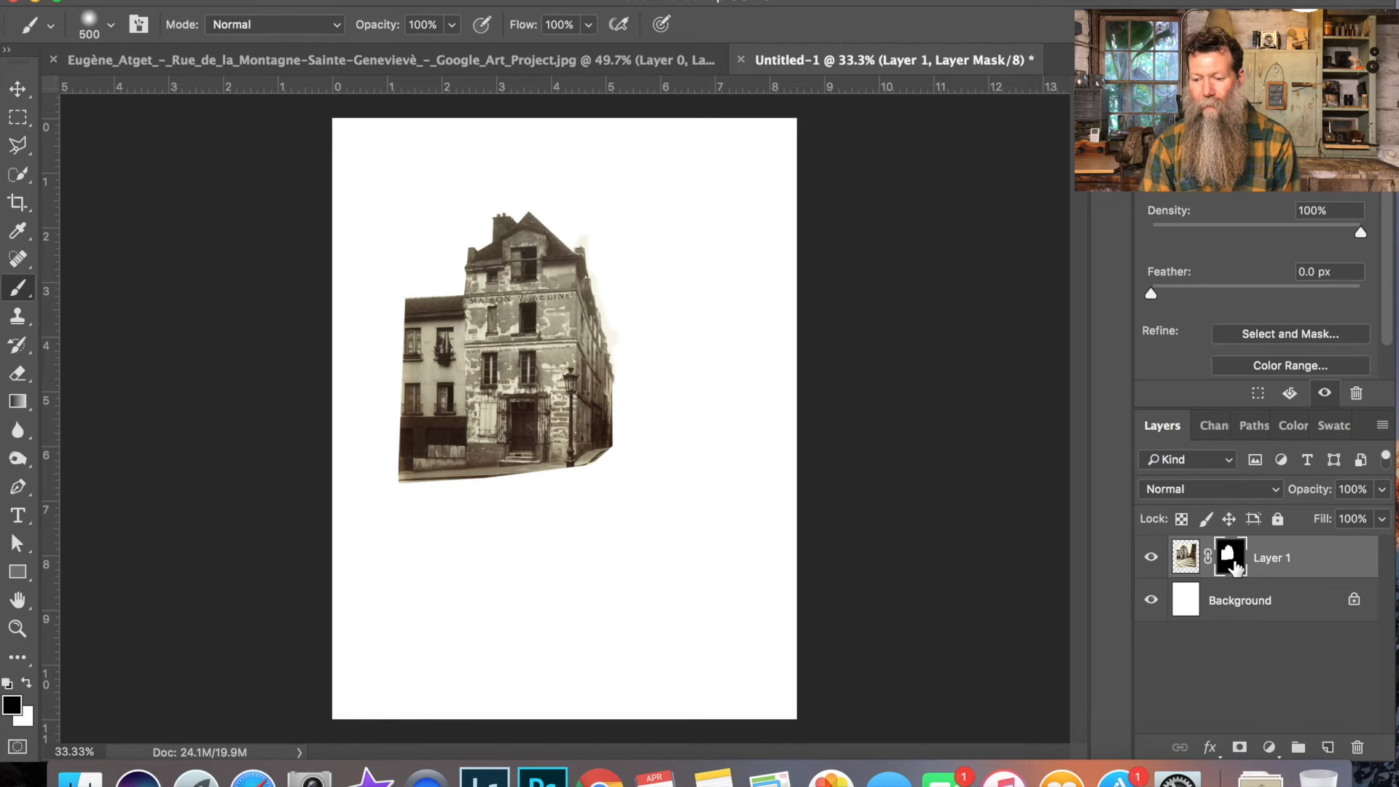
Target Layer 1's image with black as the foreground color, and return to its layer mask.
left_click(1185, 559)
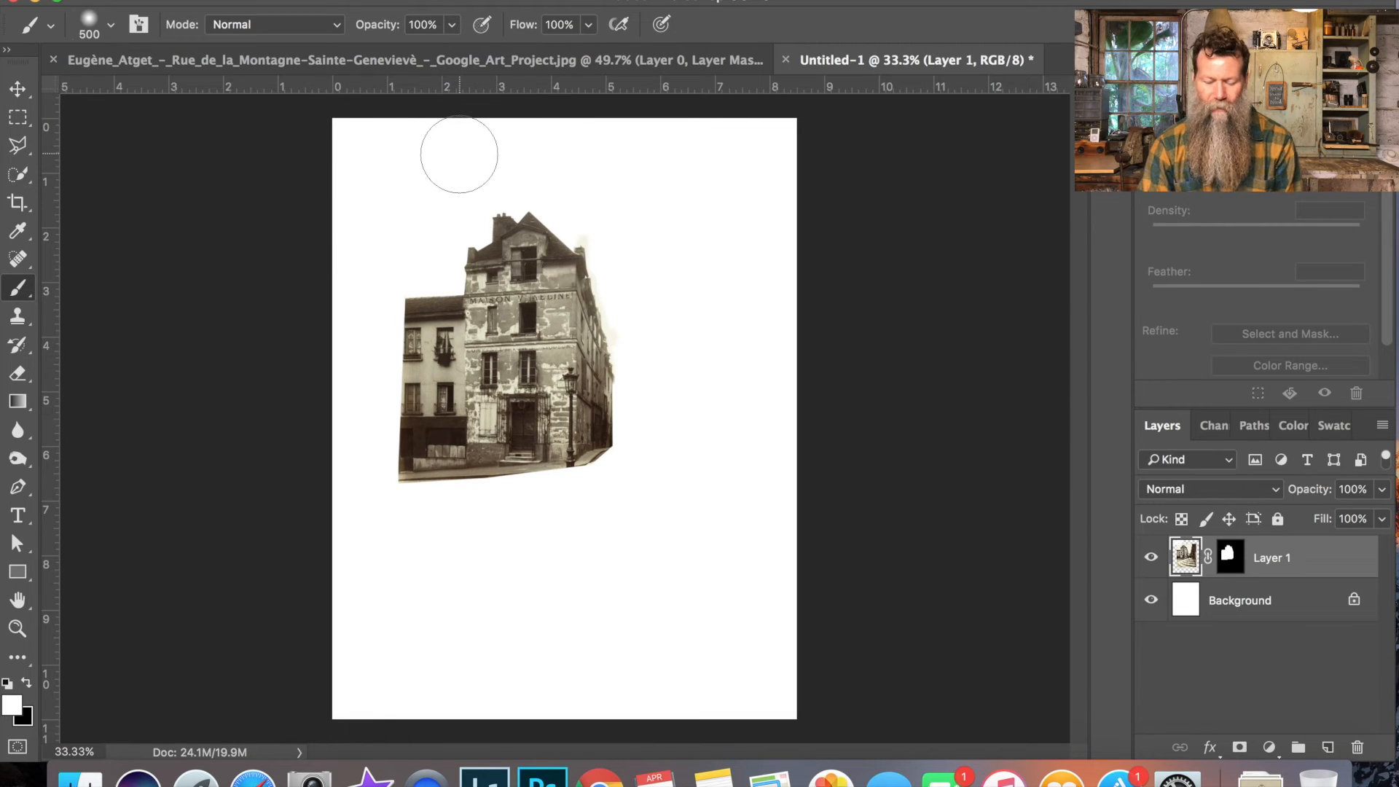
key("x")
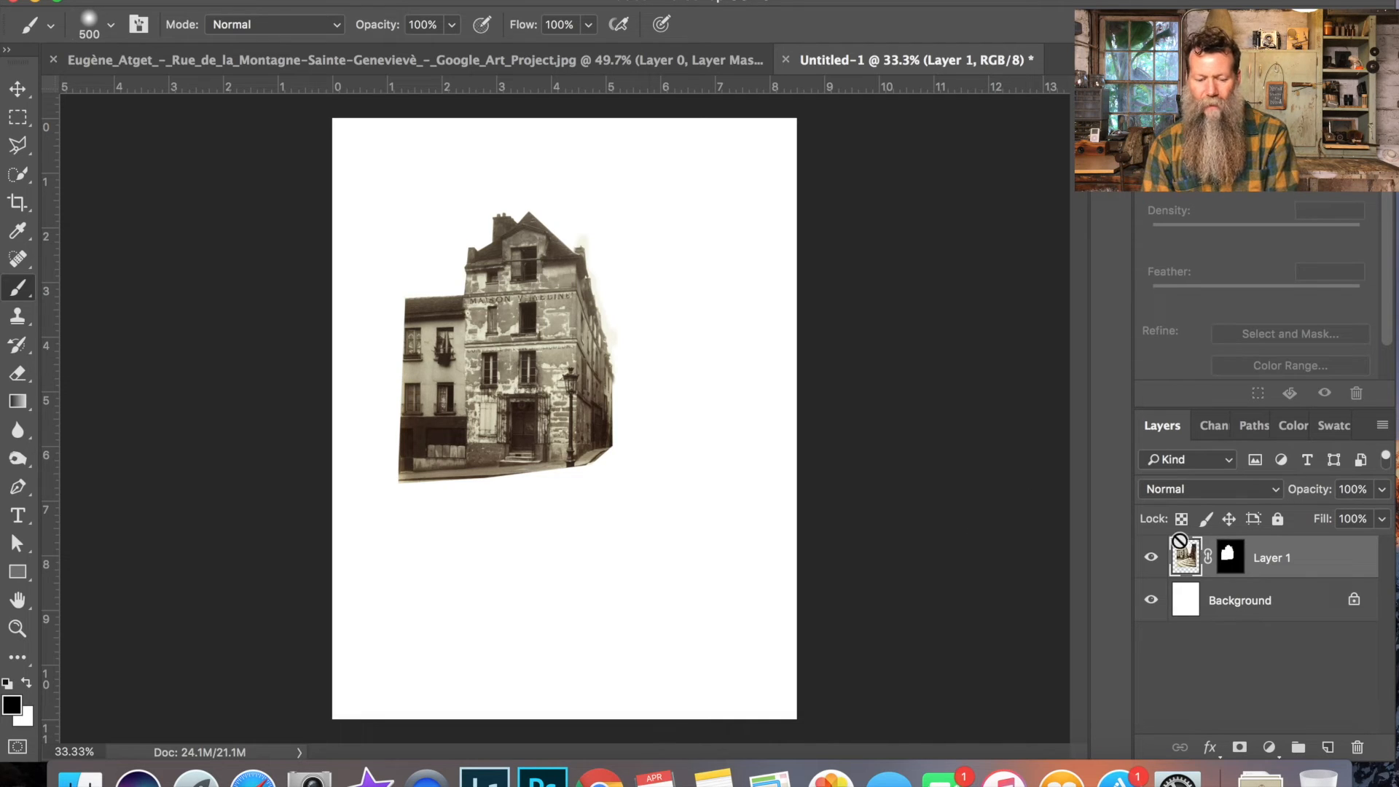
left_click(1227, 556)
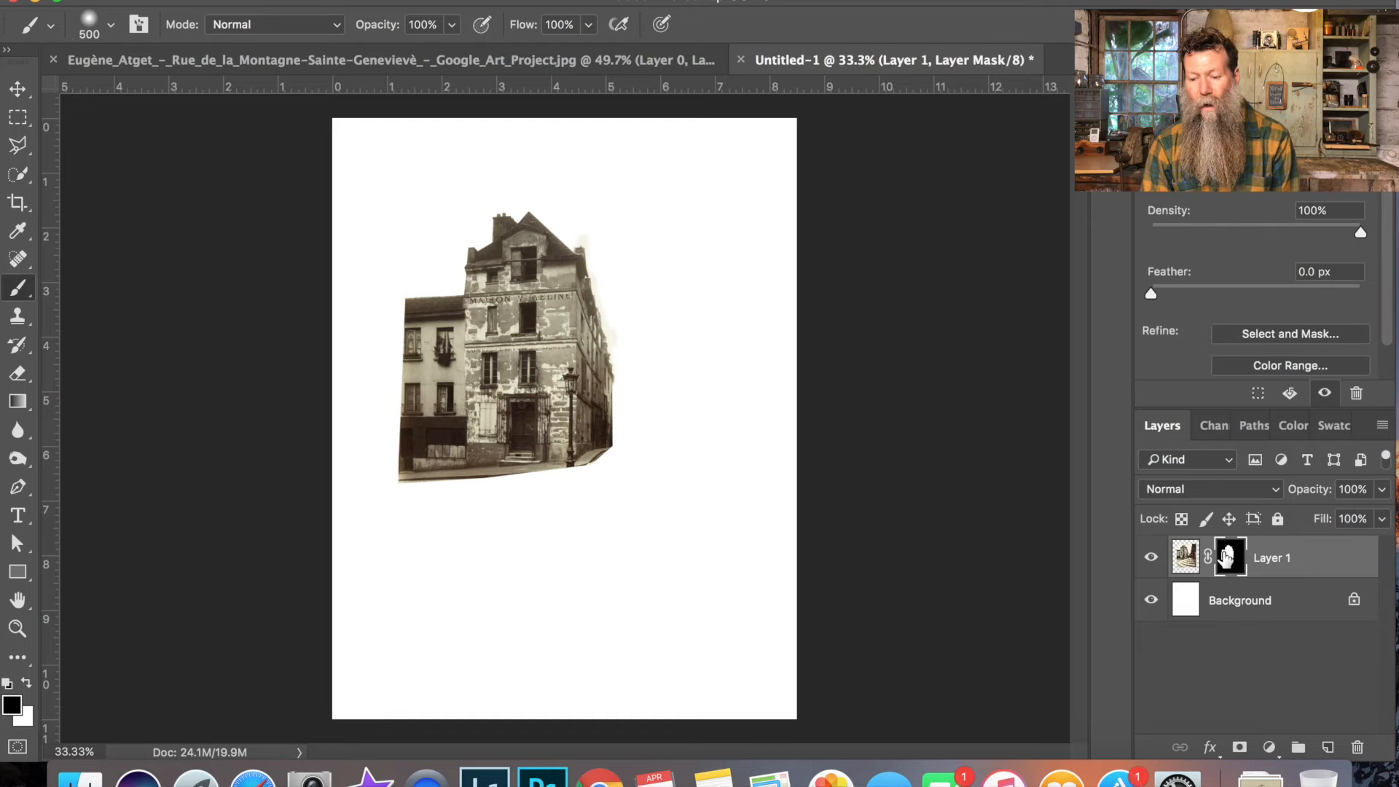
Paint white on the mask to reveal the curved steps and right-hand building, and black to hide the steps' lower-left edge.
key("x")
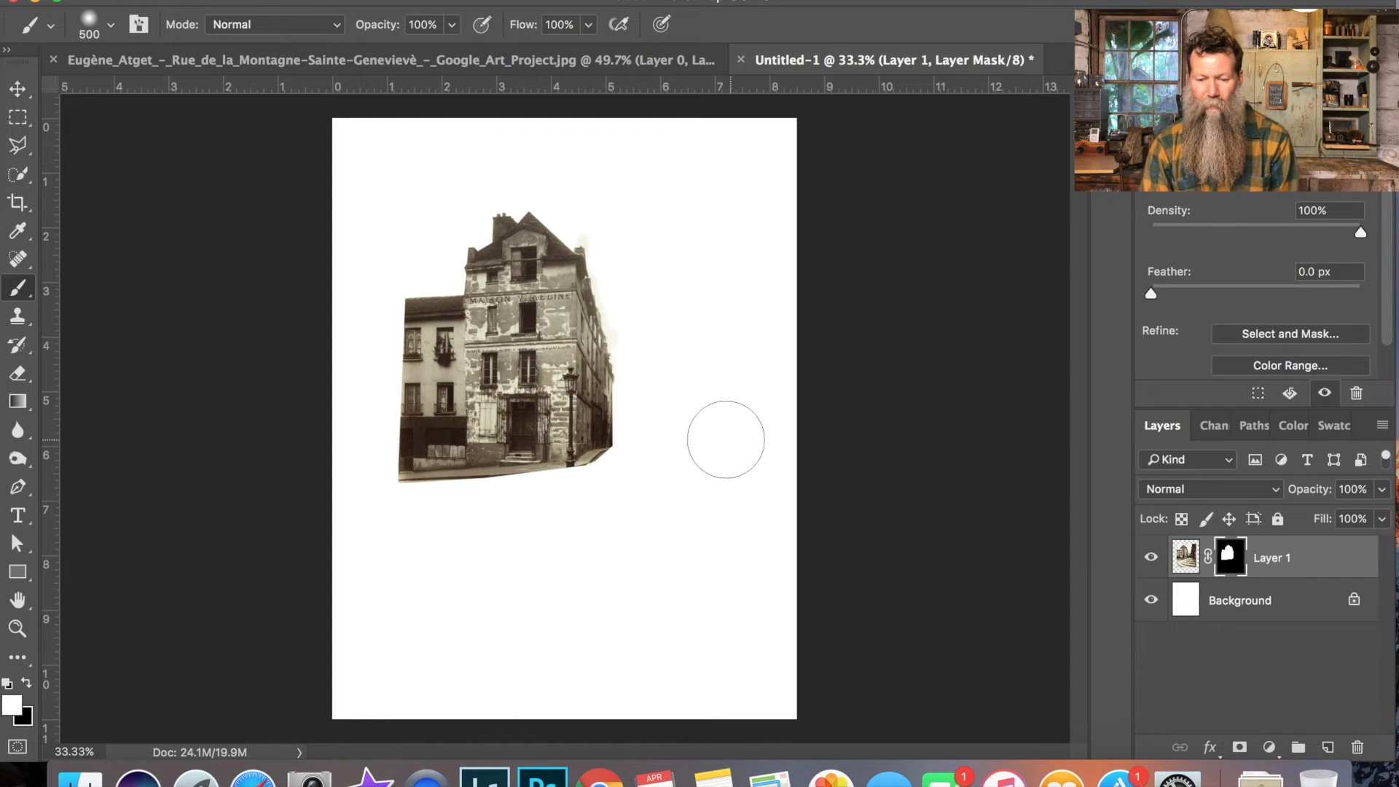
mouse_move(661, 454)
left_mouse_down()
mouse_move(663, 406)
mouse_move(547, 562)
mouse_move(547, 516)
mouse_move(519, 633)
mouse_move(460, 532)
mouse_move(578, 587)
mouse_move(722, 612)
mouse_move(553, 587)
mouse_move(669, 469)
mouse_move(675, 328)
mouse_move(744, 313)
mouse_move(712, 235)
mouse_move(685, 210)
mouse_move(776, 242)
mouse_move(689, 553)
mouse_move(712, 352)
mouse_move(735, 406)
mouse_move(678, 245)
mouse_move(646, 359)
mouse_move(666, 406)
mouse_move(693, 266)
mouse_move(765, 468)
left_mouse_up()
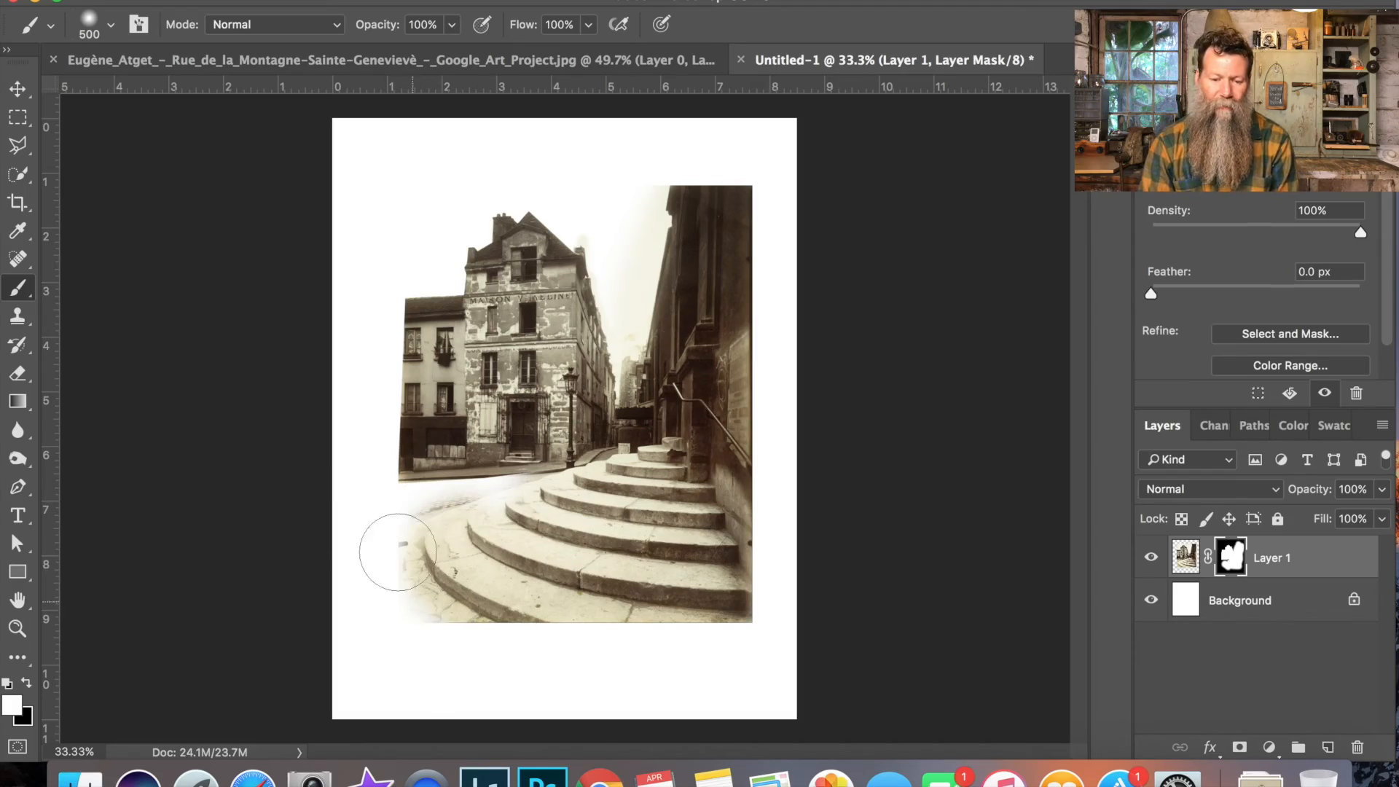
key("x")
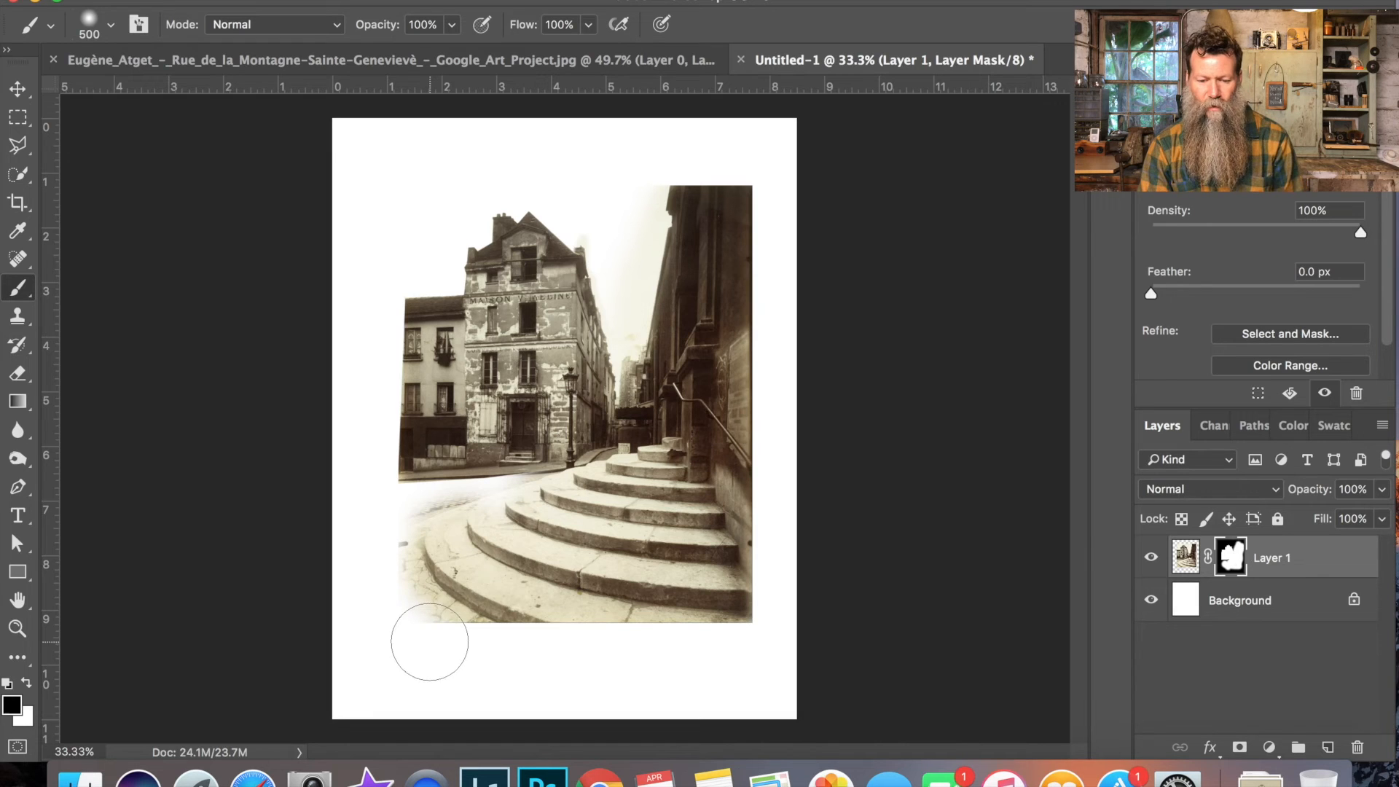
mouse_move(462, 650)
left_mouse_down()
mouse_move(397, 582)
mouse_move(384, 541)
mouse_move(418, 510)
mouse_move(419, 543)
mouse_move(469, 618)
mouse_move(524, 660)
mouse_move(506, 656)
mouse_move(515, 630)
mouse_move(679, 666)
mouse_move(615, 659)
mouse_move(418, 563)
left_mouse_up()
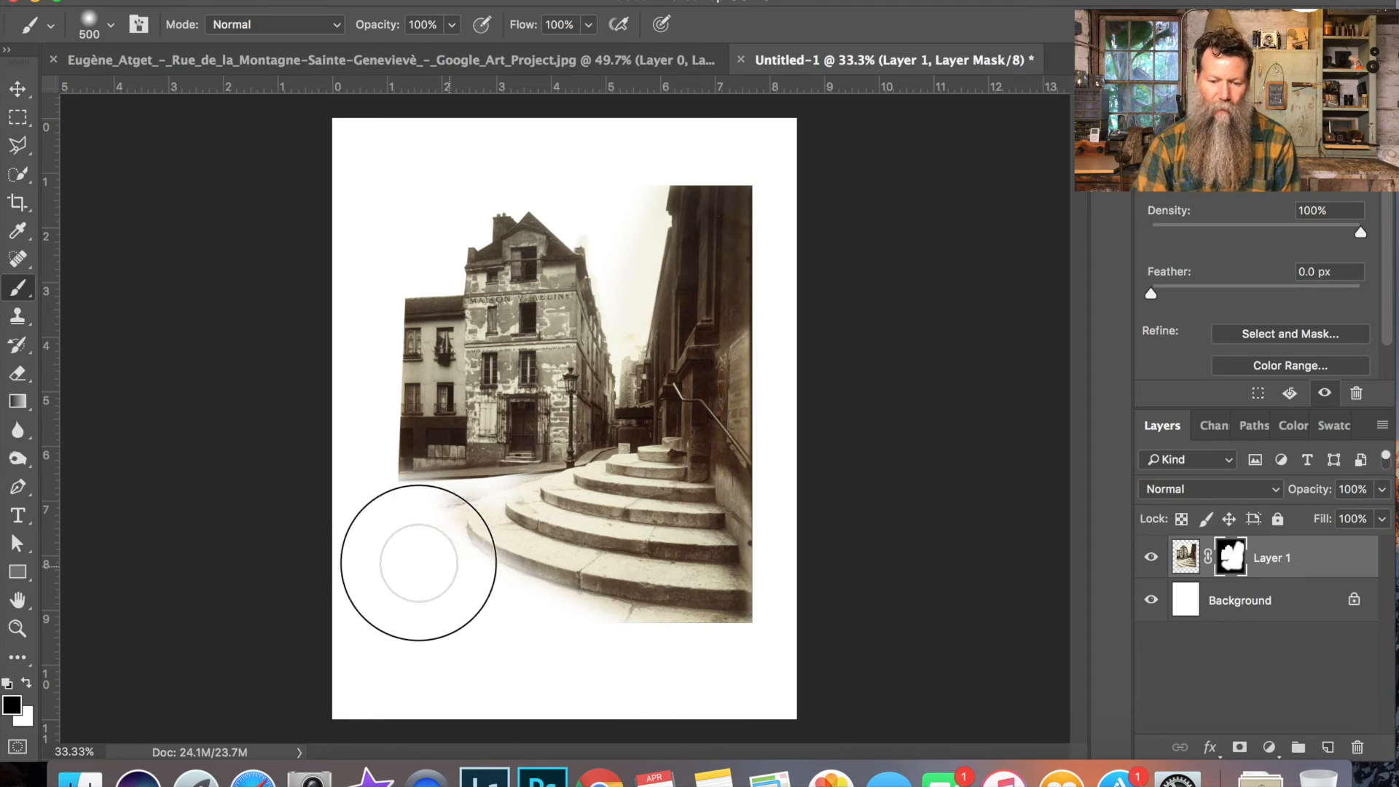